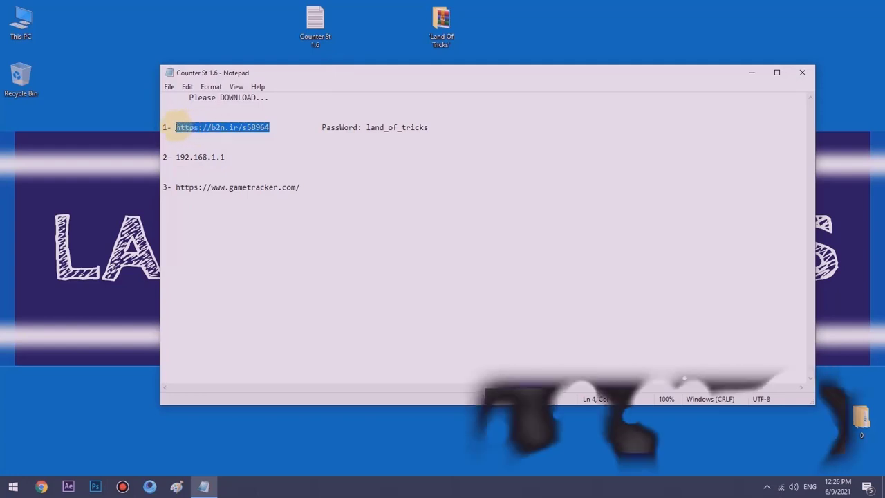
pyautogui.rightClick(180, 130)
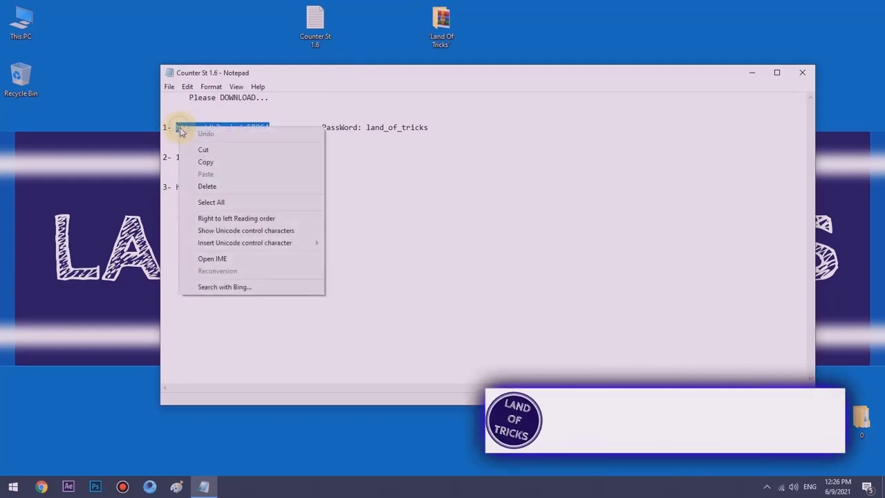
pyautogui.click(201, 161)
pyautogui.click(41, 486)
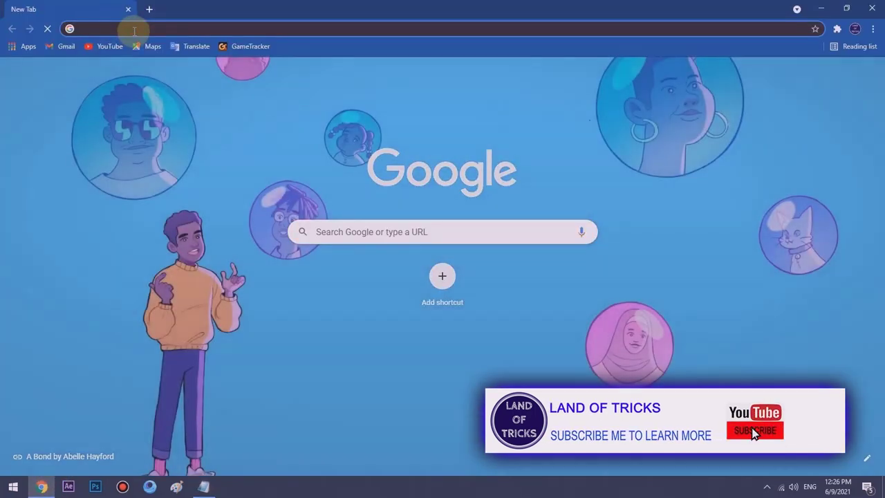
# - Load the copied Uploadboy link in Chrome and dismiss the subscription popup
pyautogui.rightClick(135, 30)
pyautogui.click(161, 104)
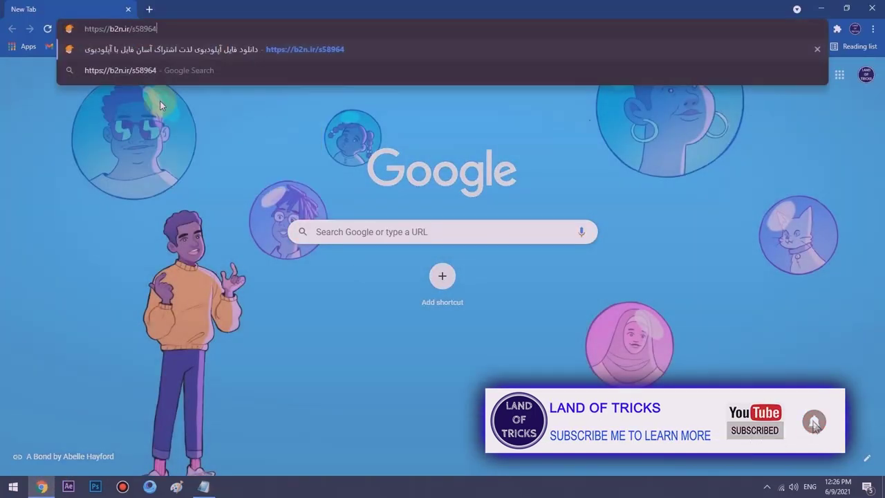
pyautogui.click(158, 58)
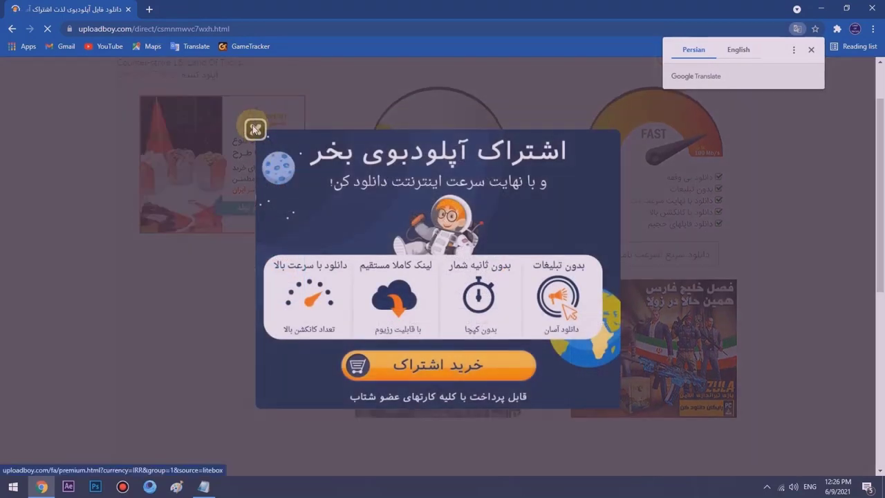
pyautogui.click(254, 128)
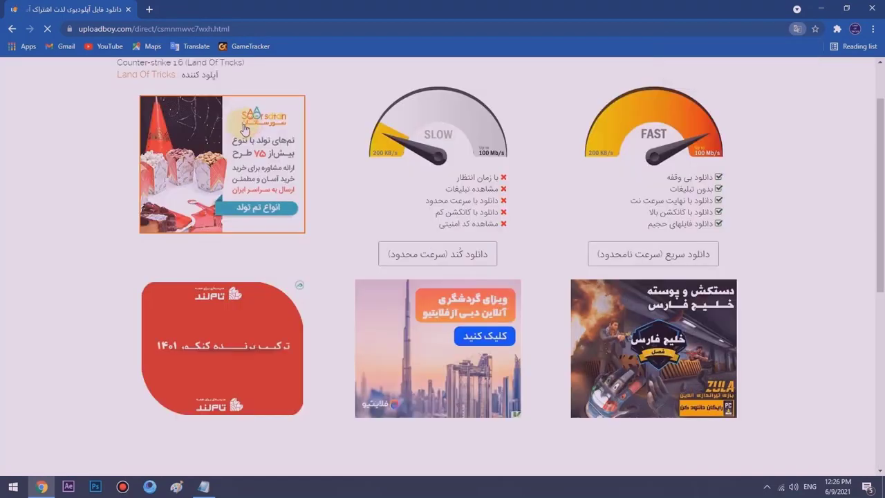
pyautogui.scroll(2, 376, 170)
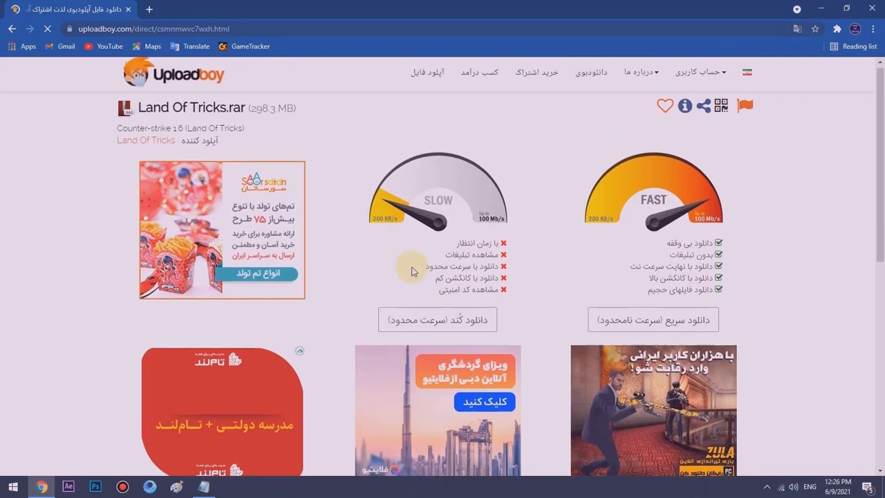
pyautogui.scroll(-2, 400, 257)
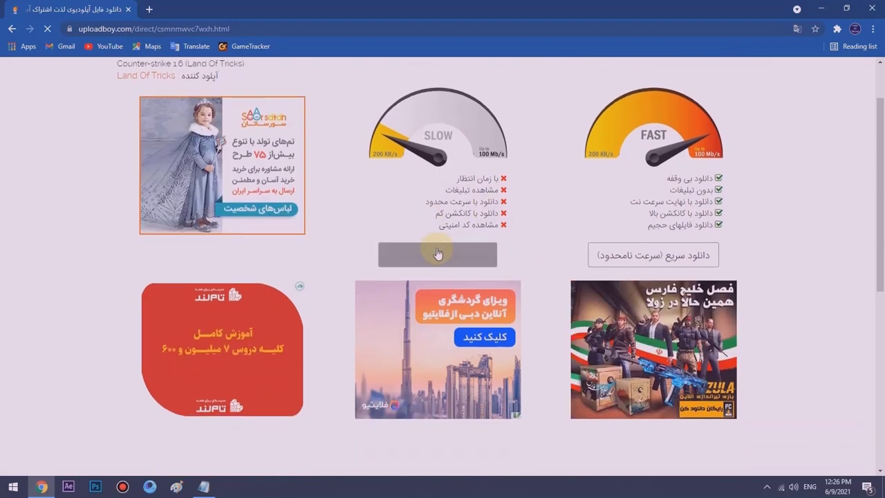
# - Choose the slow download, pass the reCAPTCHA, and generate the Land Of Tricks.rar direct link
pyautogui.click(437, 257)
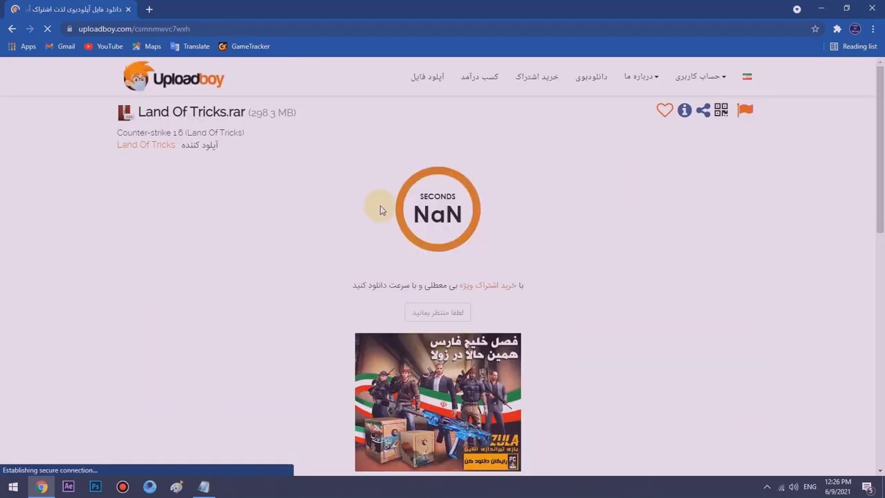
pyautogui.click(506, 175)
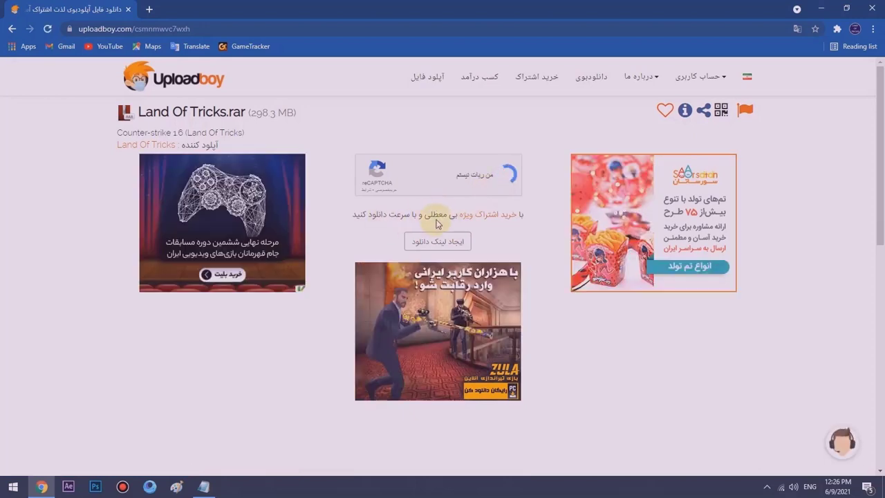
pyautogui.click(436, 241)
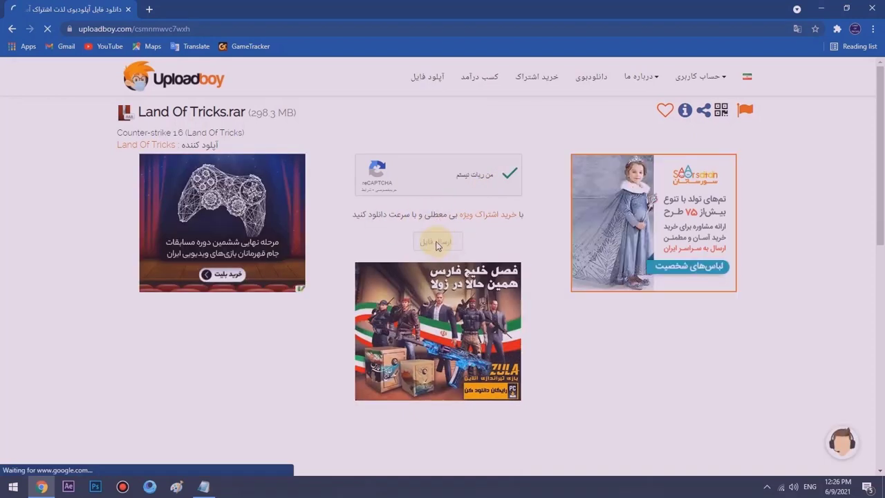
pyautogui.scroll(-2, 439, 205)
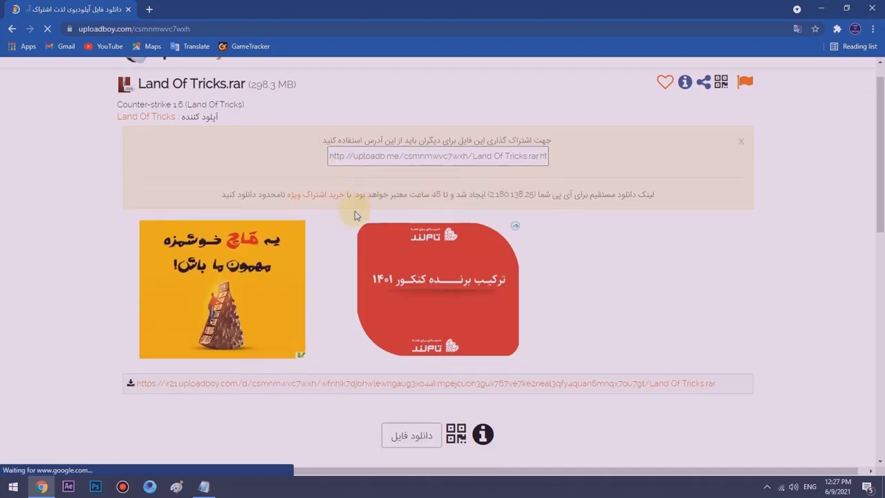
pyautogui.scroll(-3, 416, 191)
pyautogui.scroll(2, 415, 228)
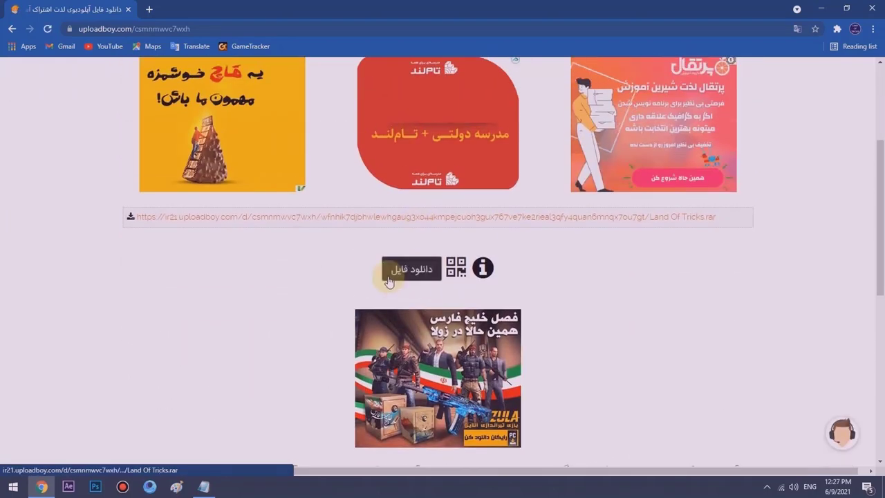
# - Send Land Of Tricks.rar (298.31 MB) to IDM and start downloading it into H:\app
pyautogui.click(406, 271)
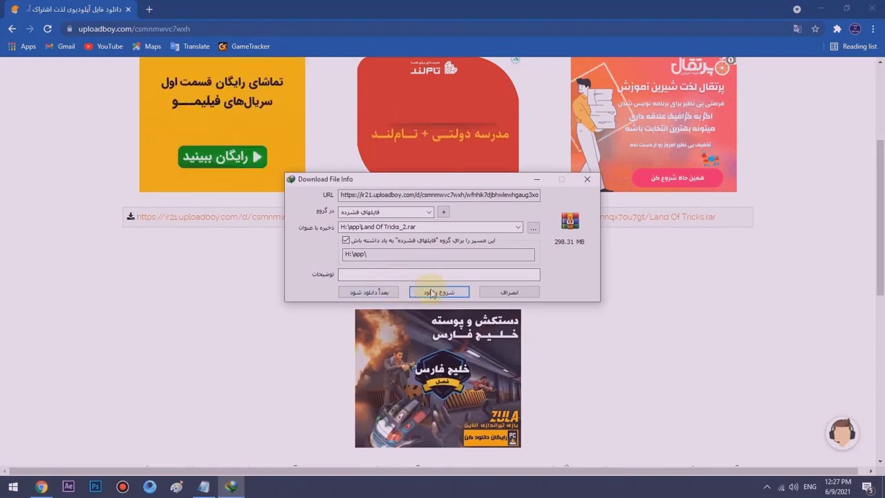
pyautogui.click(476, 279)
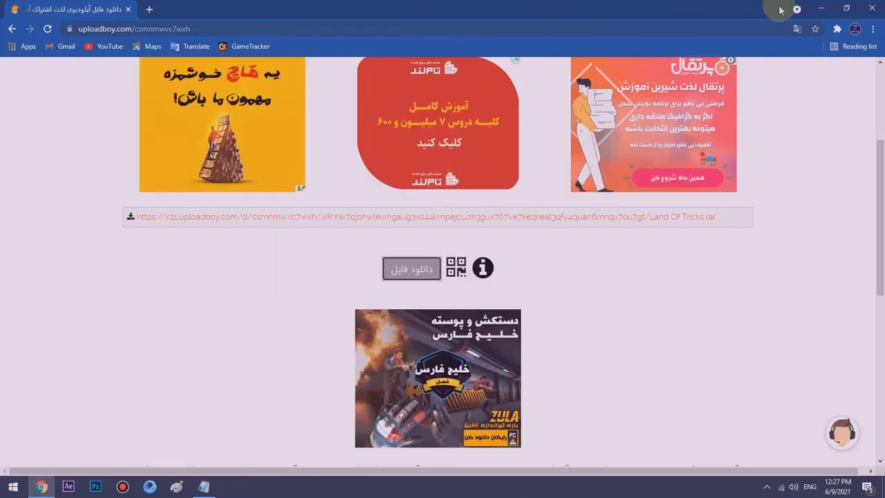
# - Minimize the browser and select the password line in the Notepad notes
pyautogui.click(821, 9)
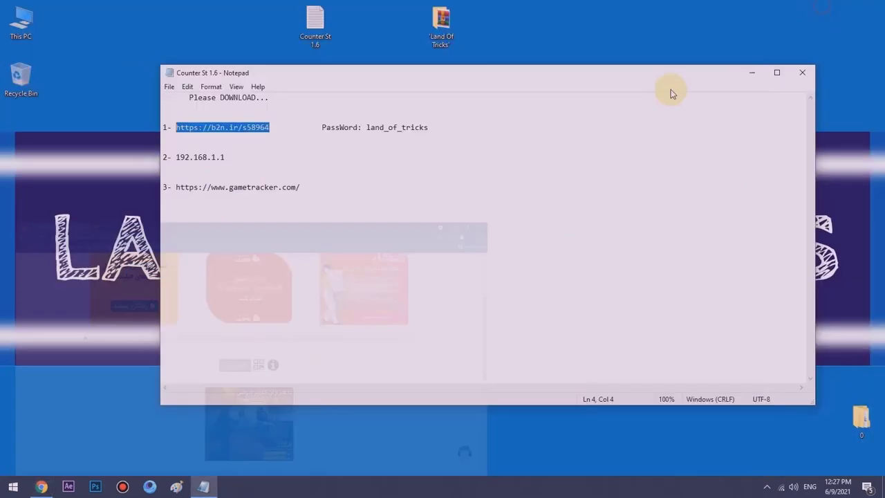
pyautogui.click(292, 139)
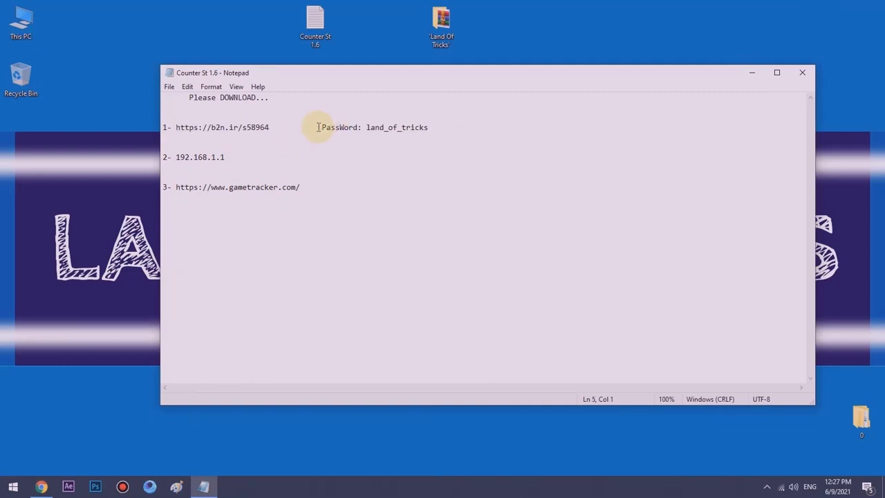
pyautogui.moveTo(327, 127); pyautogui.dragTo(428, 128)
pyautogui.click(428, 129)
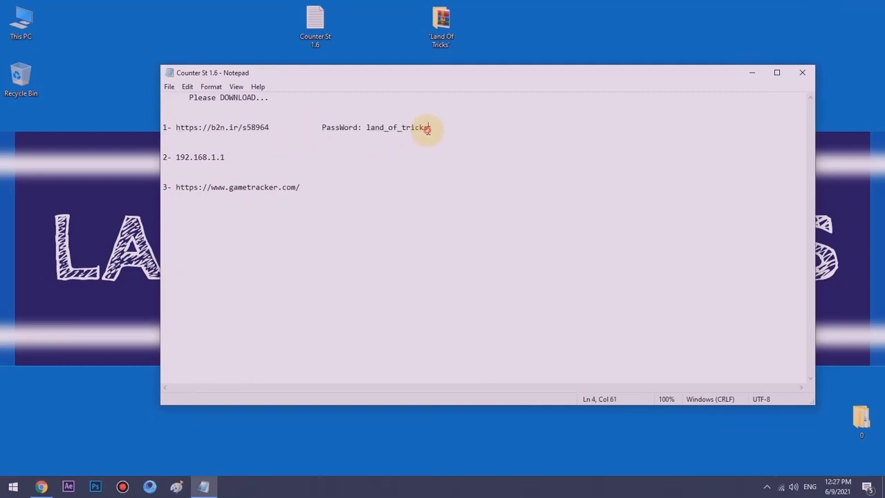
pyautogui.click(356, 133)
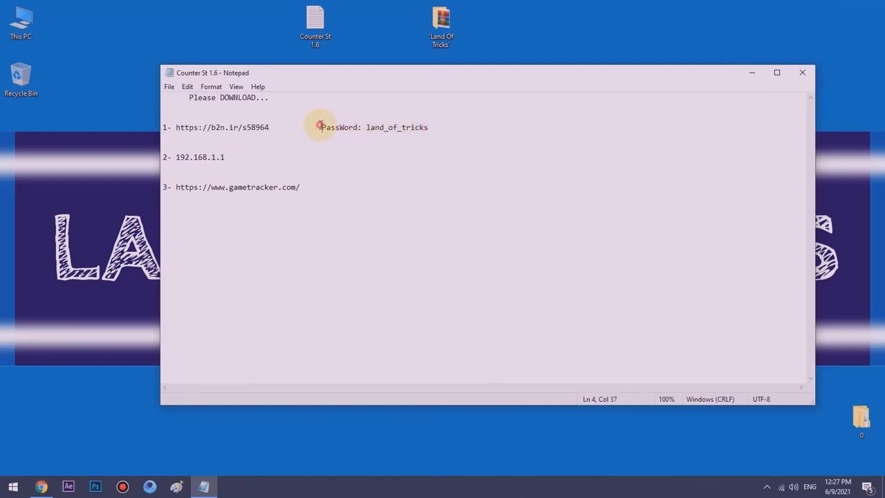
pyautogui.moveTo(319, 125); pyautogui.dragTo(434, 129)
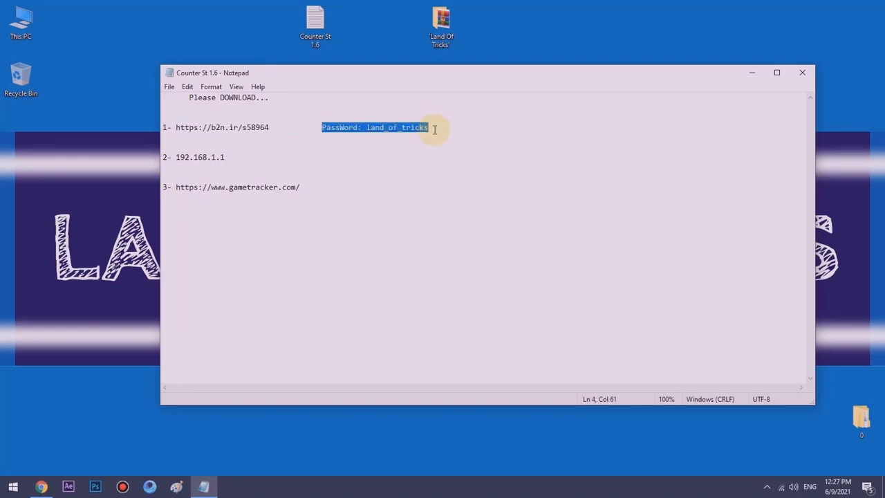
# - Open the Land Of Tricks folder and choose Extract Here on the .rar archive
pyautogui.doubleClick(436, 39)
pyautogui.click(362, 183)
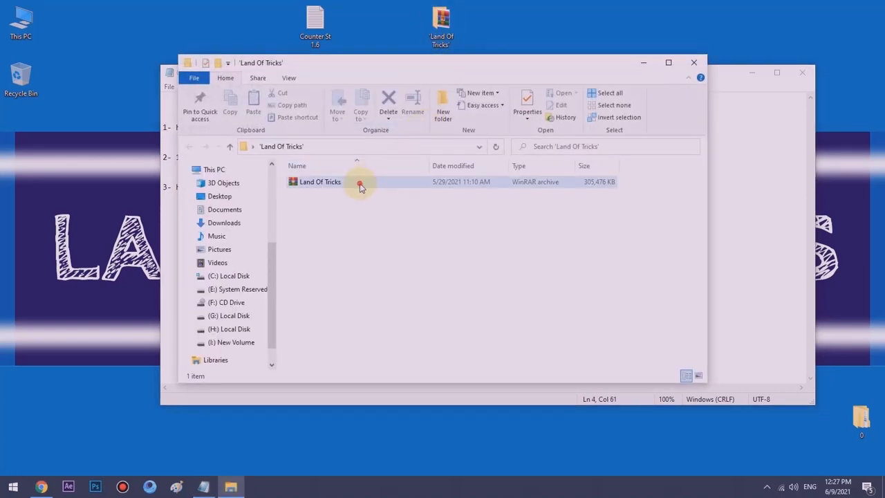
pyautogui.rightClick(360, 184)
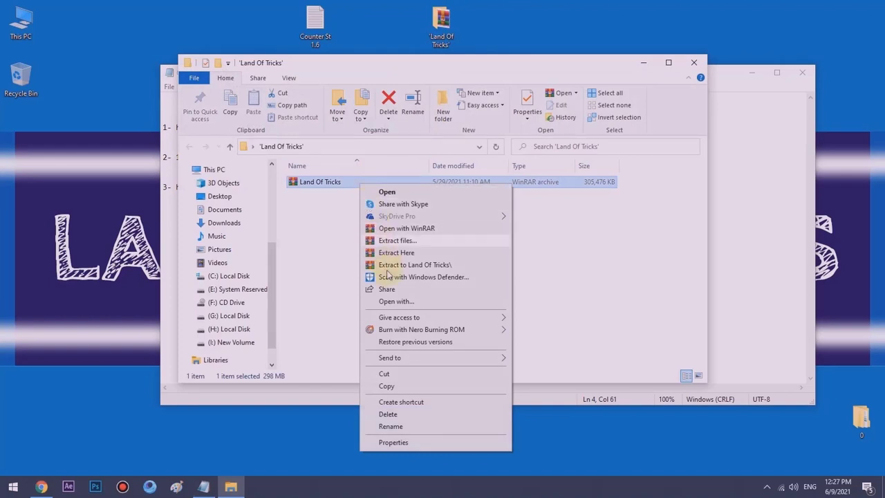
pyautogui.click(397, 252)
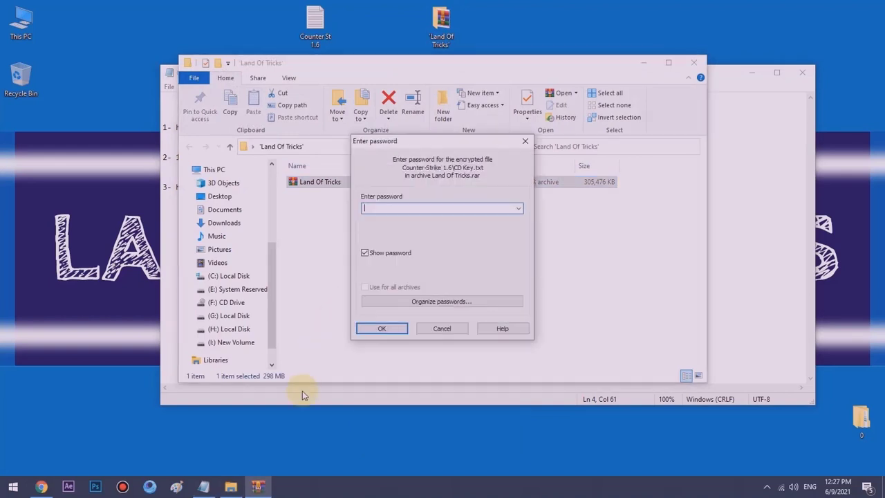
# - Select just the archive password value in the notes and copy it
pyautogui.click(302, 391)
pyautogui.click(401, 127)
pyautogui.moveTo(431, 125); pyautogui.dragTo(365, 128)
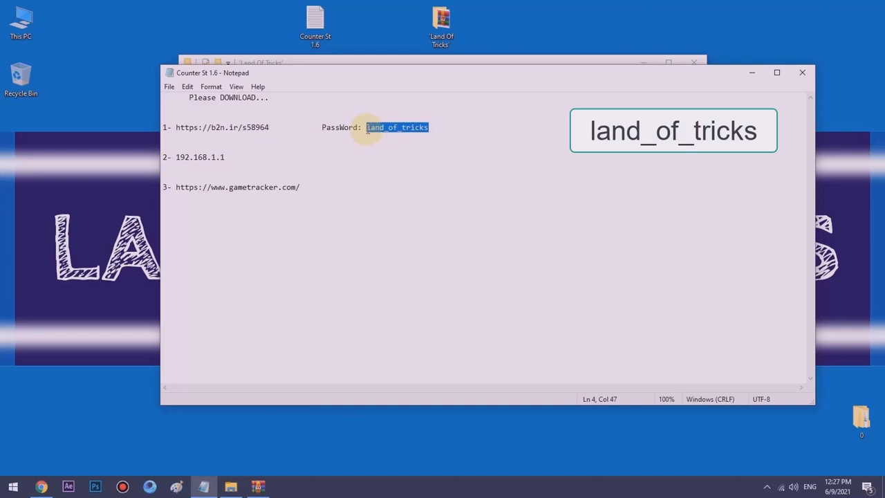
pyautogui.rightClick(366, 130)
pyautogui.click(377, 163)
# - Extract Land Of Tricks.rar here again, pasting the copied password and confirming
pyautogui.click(363, 59)
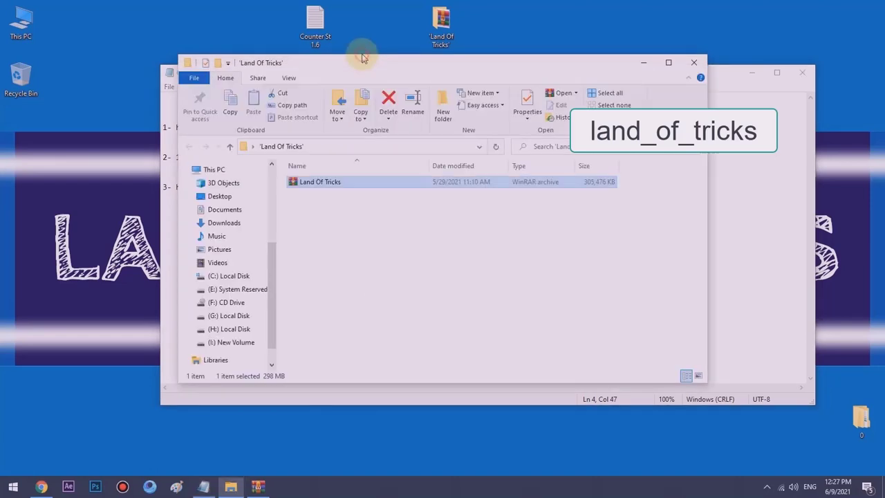
pyautogui.rightClick(364, 186)
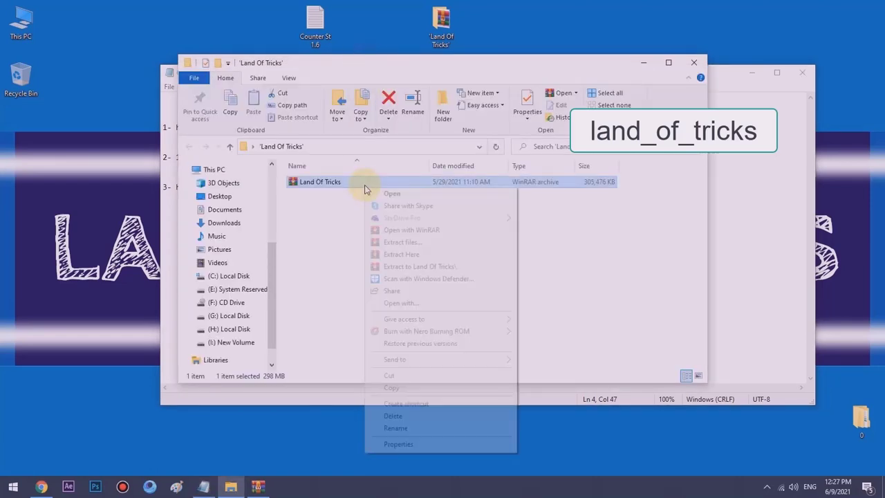
pyautogui.click(400, 254)
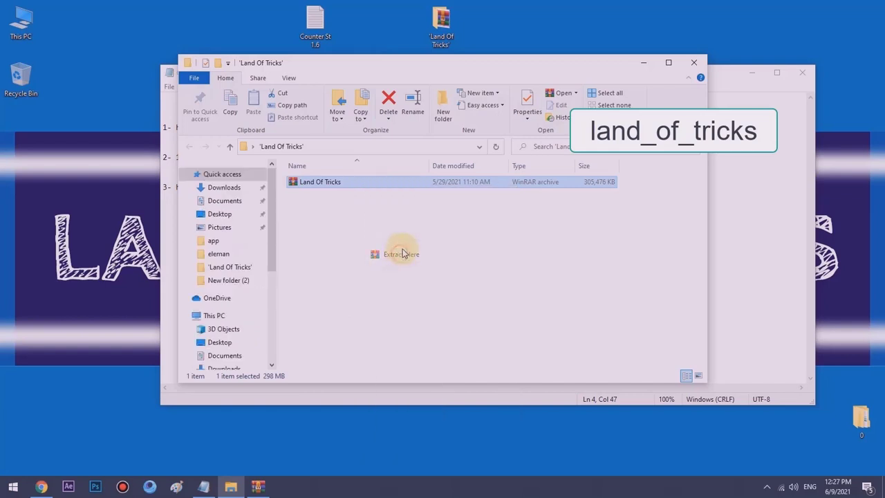
pyautogui.rightClick(408, 209)
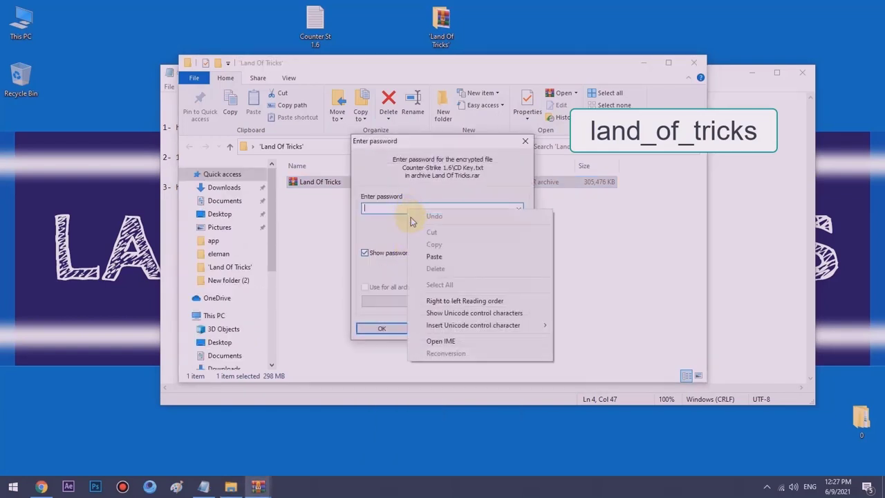
pyautogui.click(416, 258)
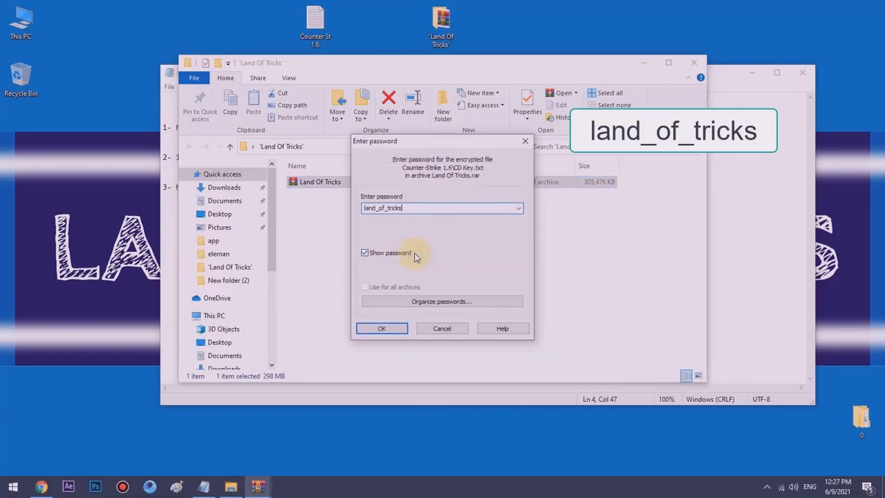
pyautogui.click(381, 329)
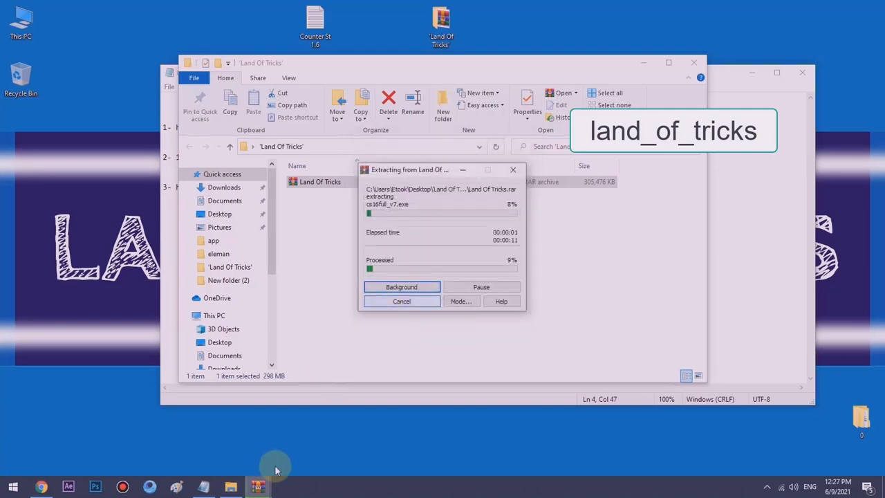
# - Confirm the password in WinRAR's prompt, then open the extracted Counter-Strike 1.6 folder
pyautogui.moveTo(270, 480)
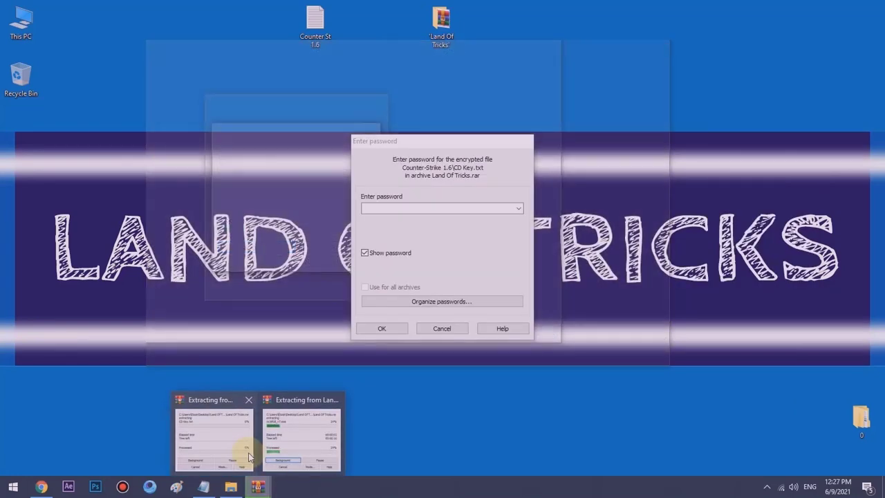
pyautogui.click(252, 441)
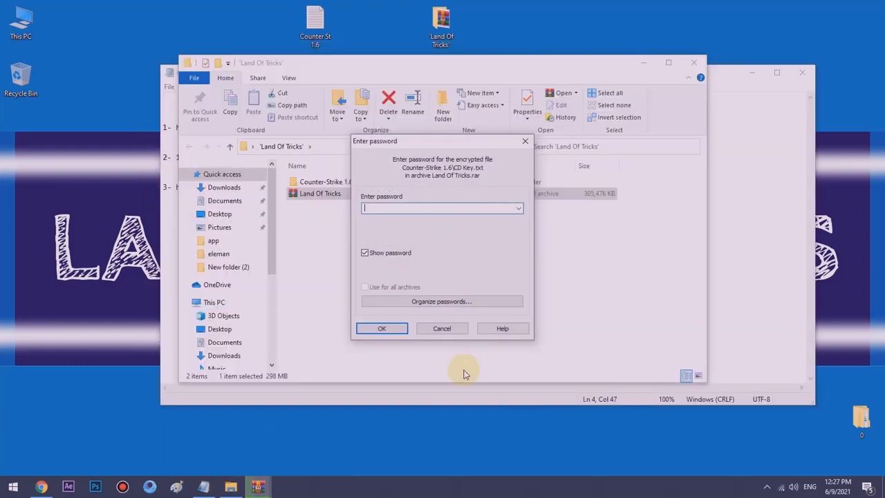
pyautogui.click(455, 331)
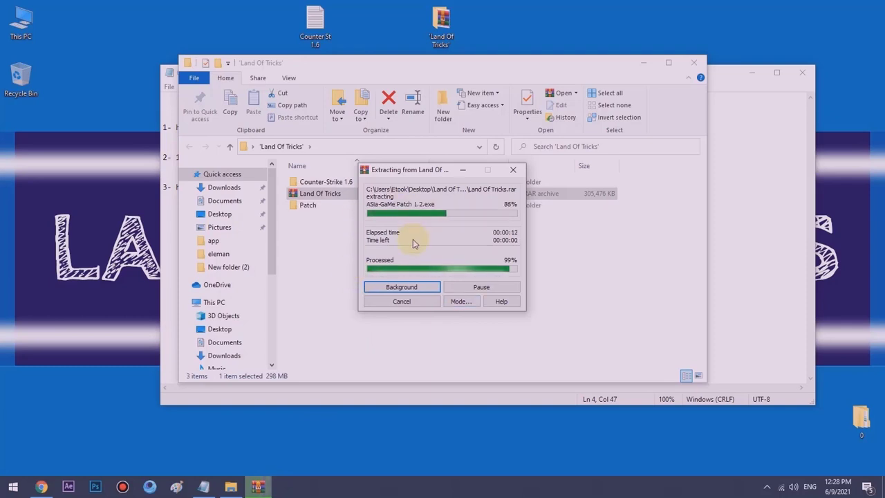
pyautogui.doubleClick(300, 182)
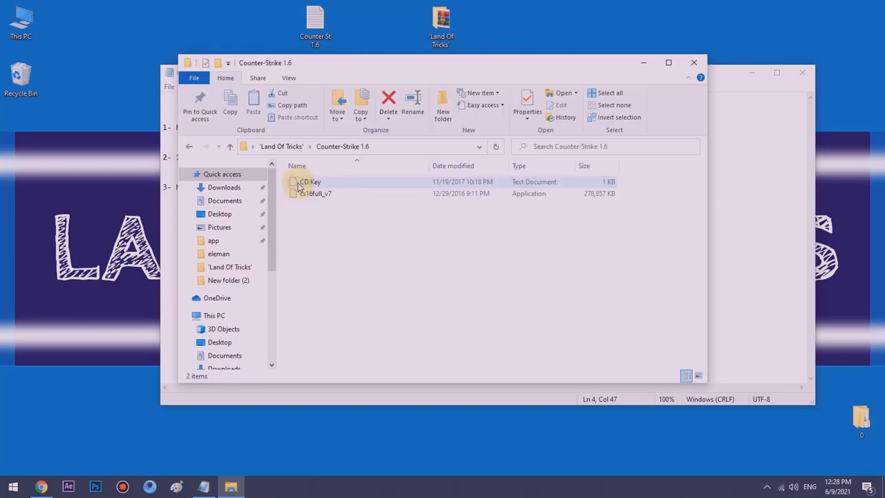
# - Run cs16full_v7 and install Counter-Strike 1.6 in English to C:\Program Files (x86)\Valve
pyautogui.click(304, 193)
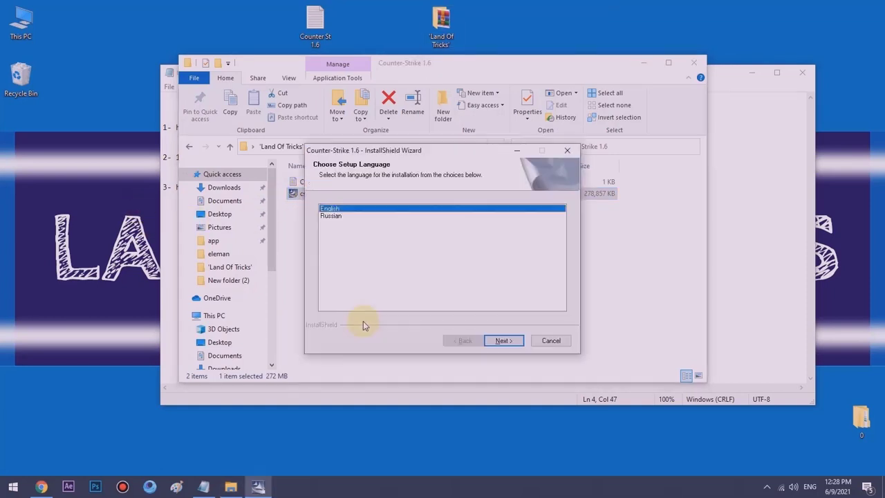
pyautogui.click(510, 343)
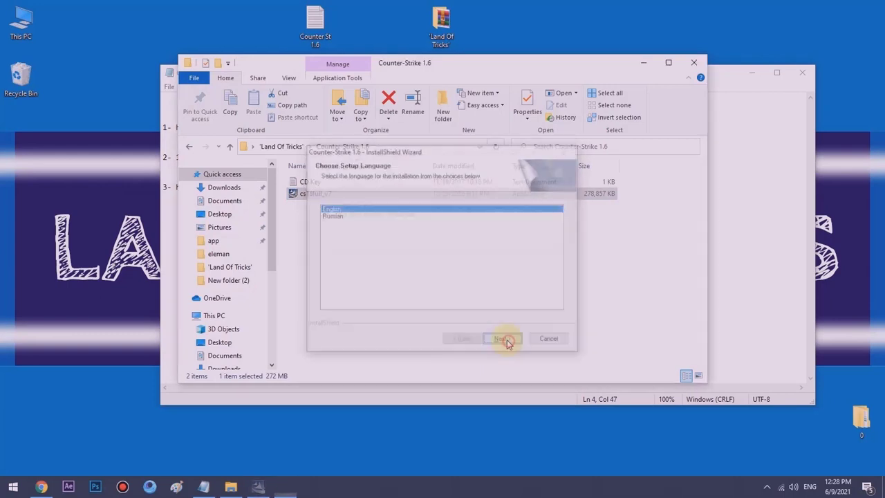
pyautogui.click(490, 341)
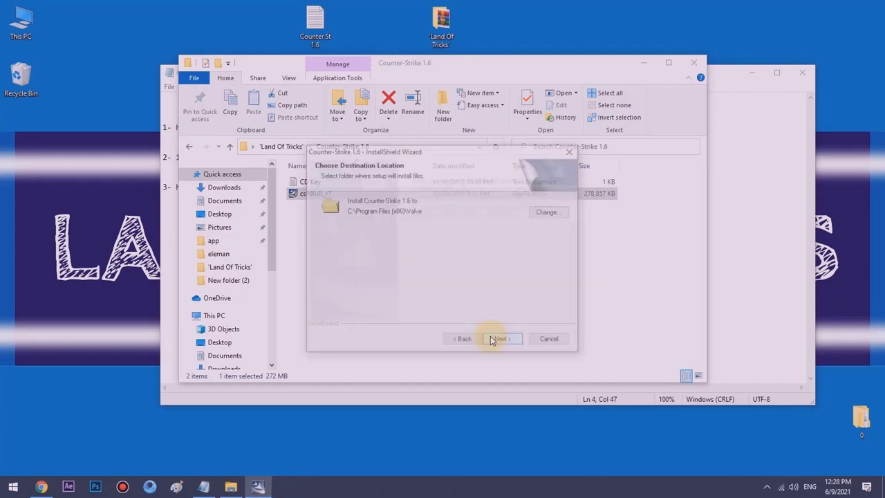
pyautogui.click(492, 341)
pyautogui.click(493, 341)
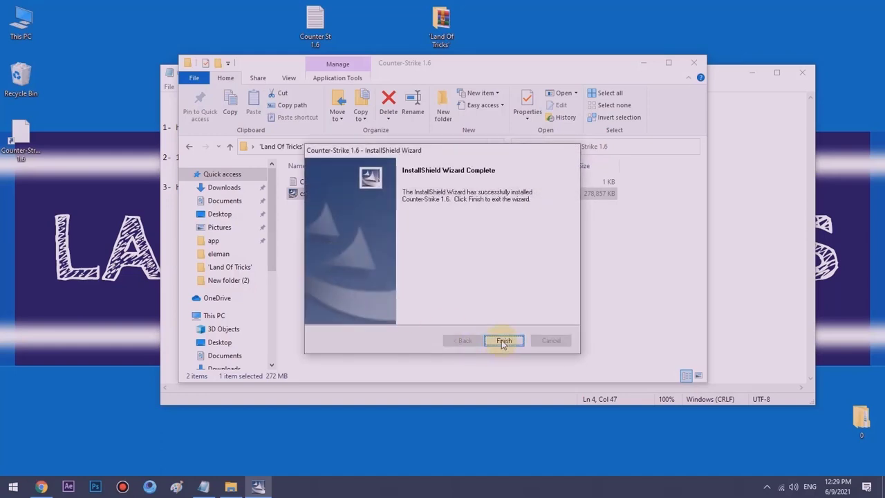
pyautogui.click(503, 341)
pyautogui.click(322, 242)
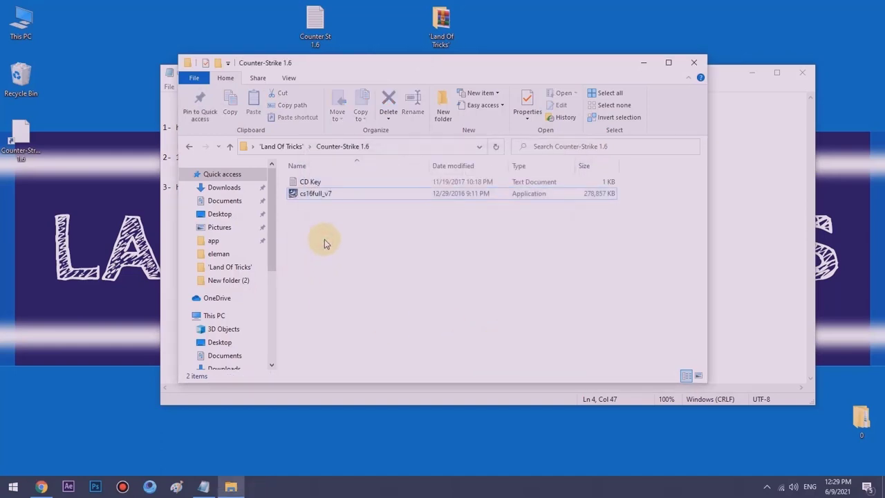
# - Run ASia-GaMe Patch 1.2 from the Patch folder and accept its welcome notice
pyautogui.press('BackSpace')
pyautogui.doubleClick(315, 193)
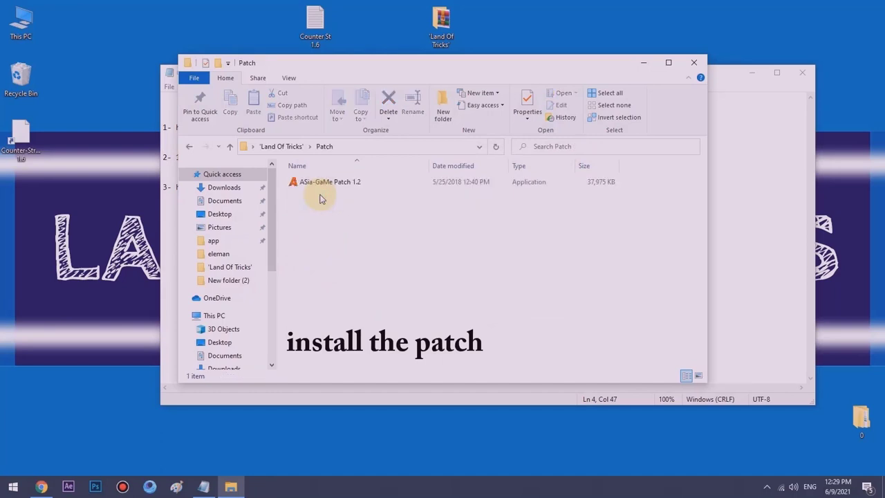
pyautogui.click(297, 181)
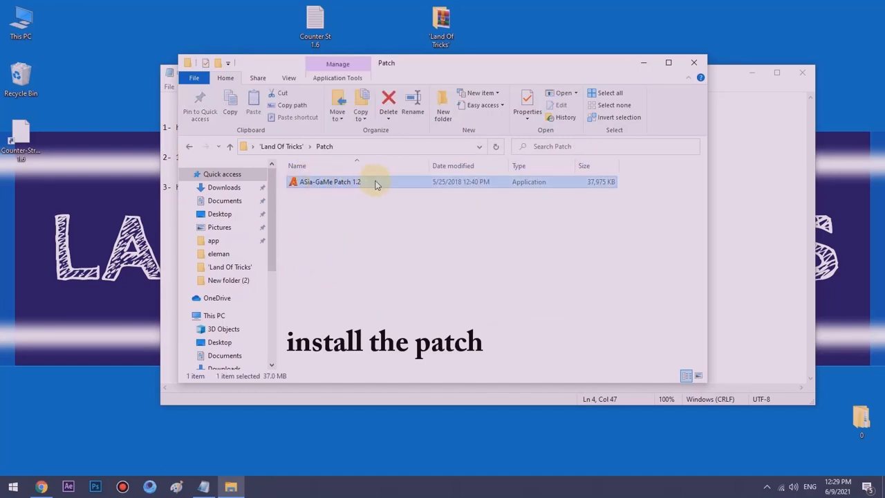
pyautogui.doubleClick(321, 186)
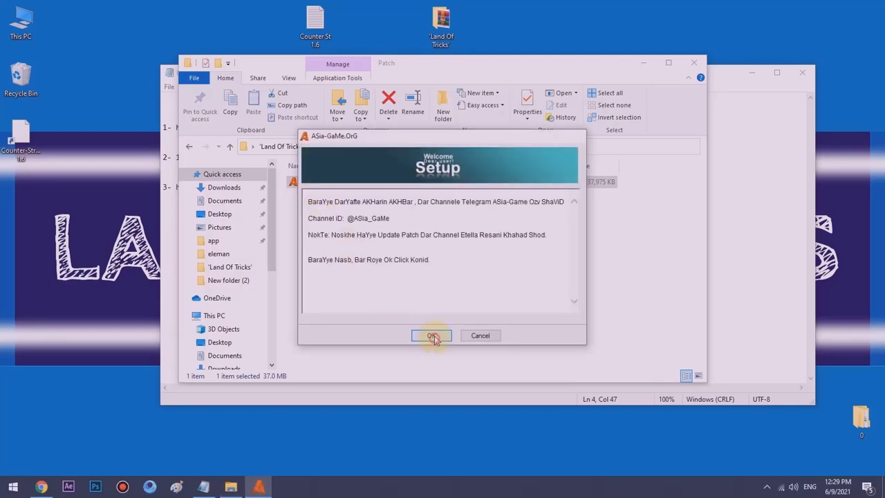
pyautogui.click(432, 336)
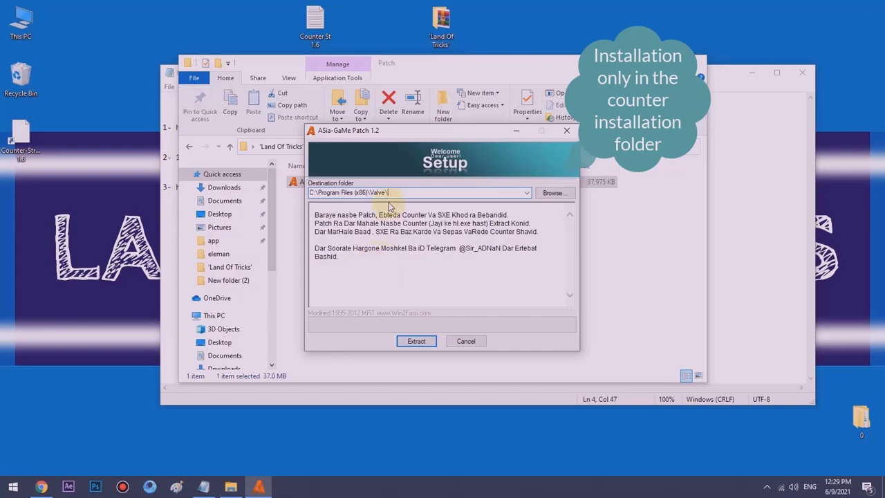
# - Keep C:\Program Files (x86)\Valve\ as the patch destination and extract ASia-GaMe Patch 1.2
pyautogui.click(552, 193)
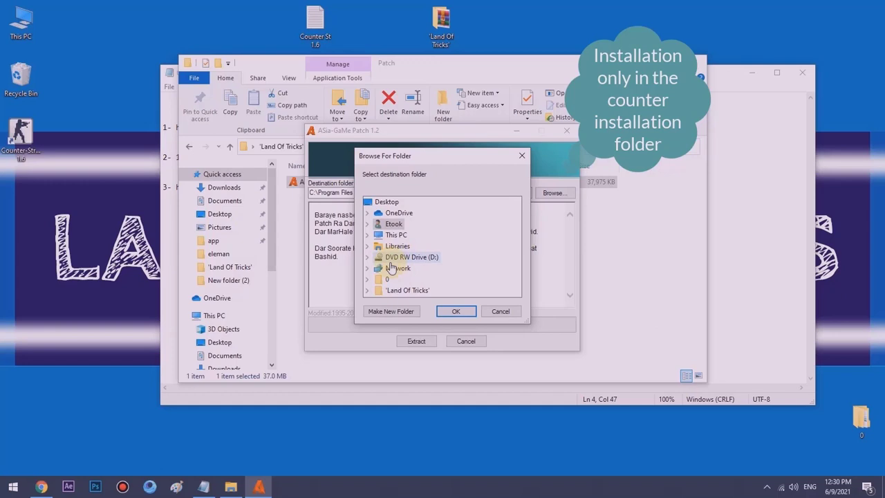
pyautogui.click(397, 237)
pyautogui.scroll(-5, 400, 240)
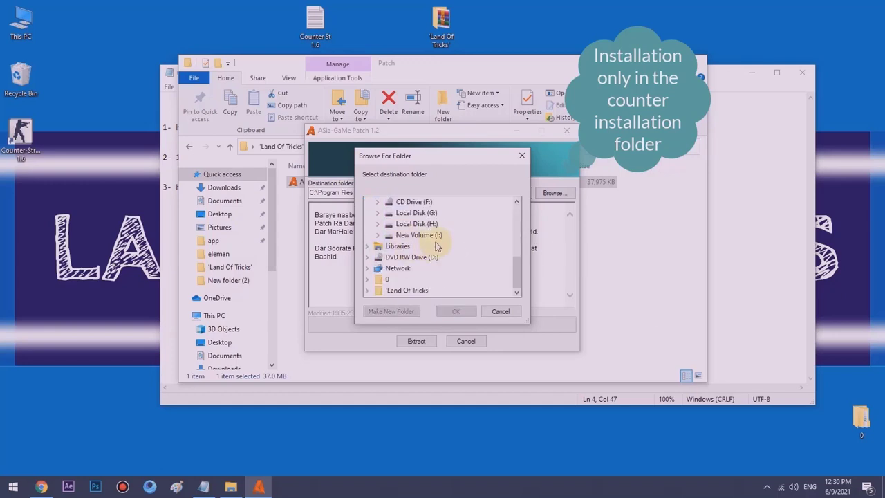
pyautogui.scroll(6, 441, 249)
pyautogui.click(500, 311)
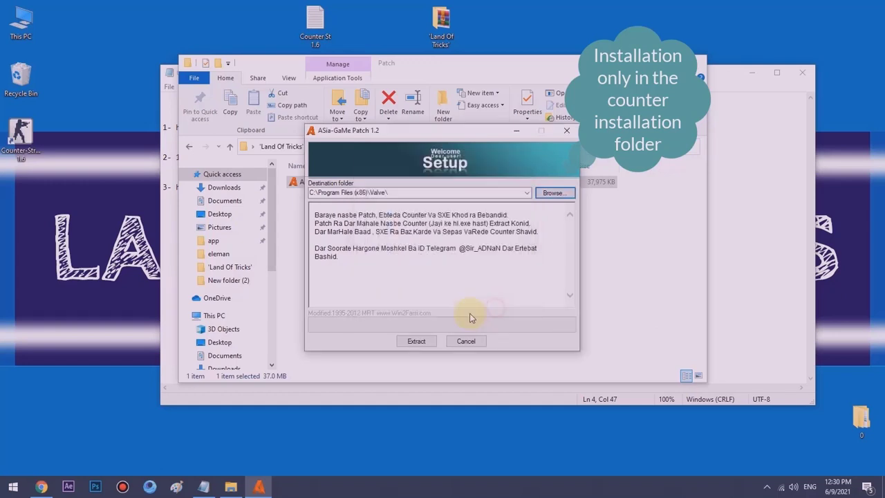
pyautogui.click(361, 194)
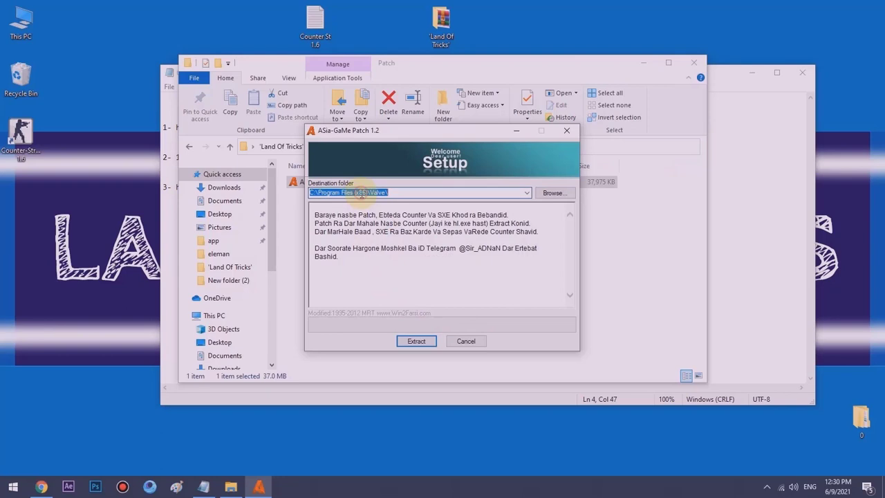
pyautogui.click(416, 342)
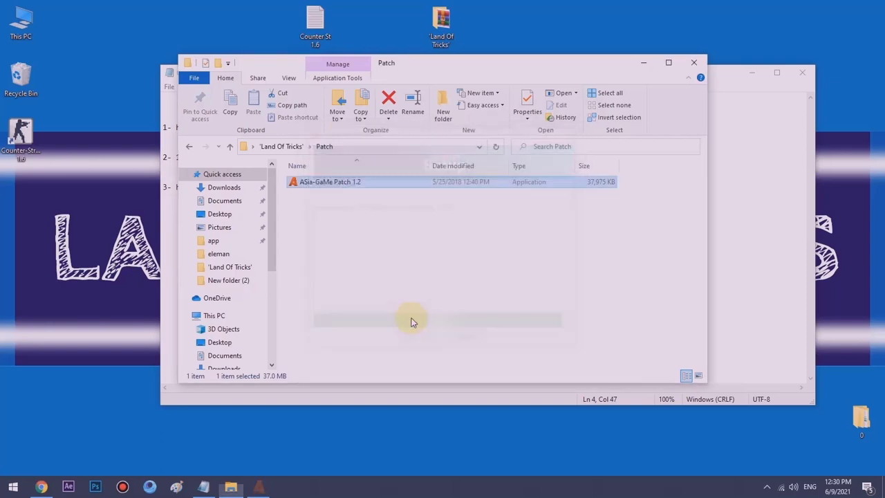
# - Open the Valve folder from the Counter-Strike shortcut's file location and launch hlds
pyautogui.click(327, 238)
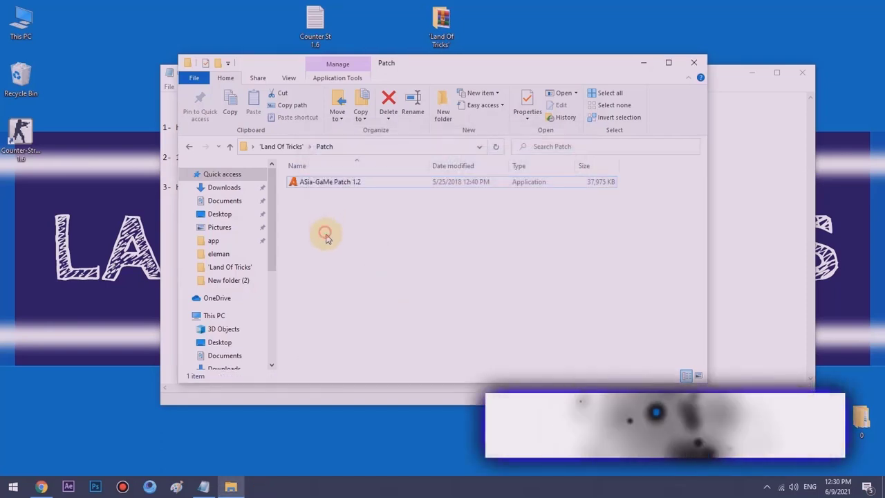
pyautogui.click(693, 62)
pyautogui.click(754, 72)
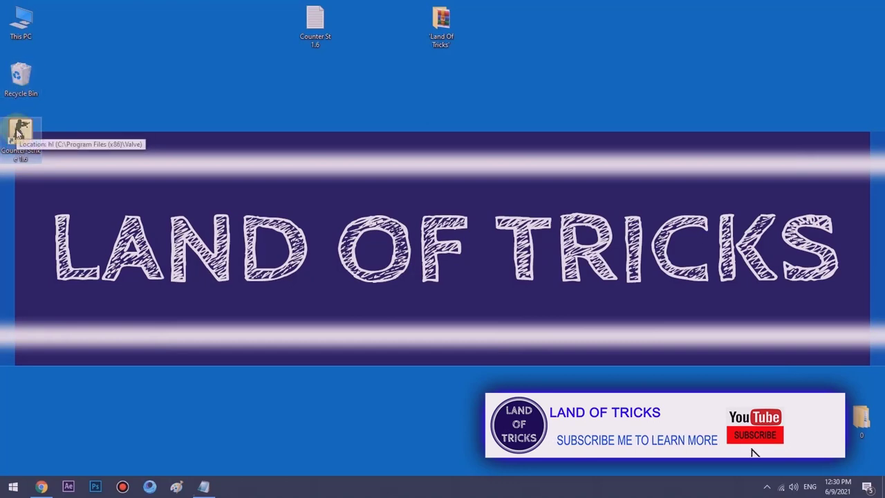
pyautogui.rightClick(18, 131)
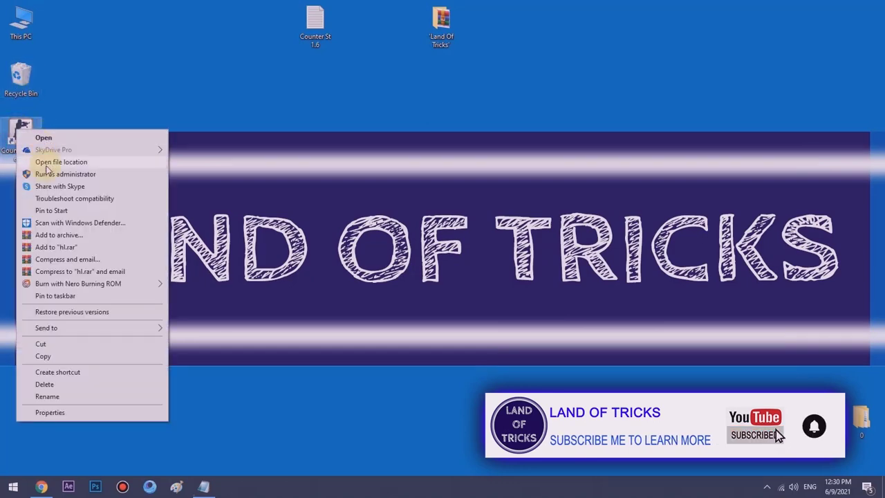
pyautogui.click(43, 161)
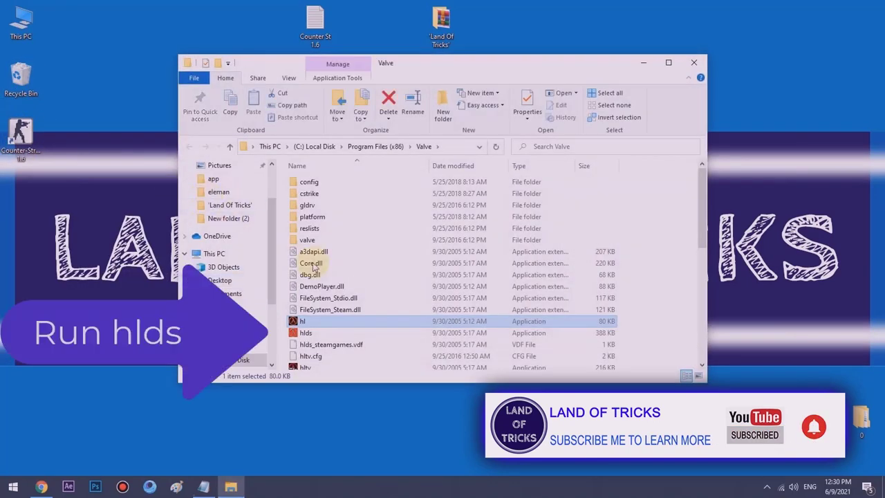
pyautogui.click(300, 333)
pyautogui.doubleClick(297, 334)
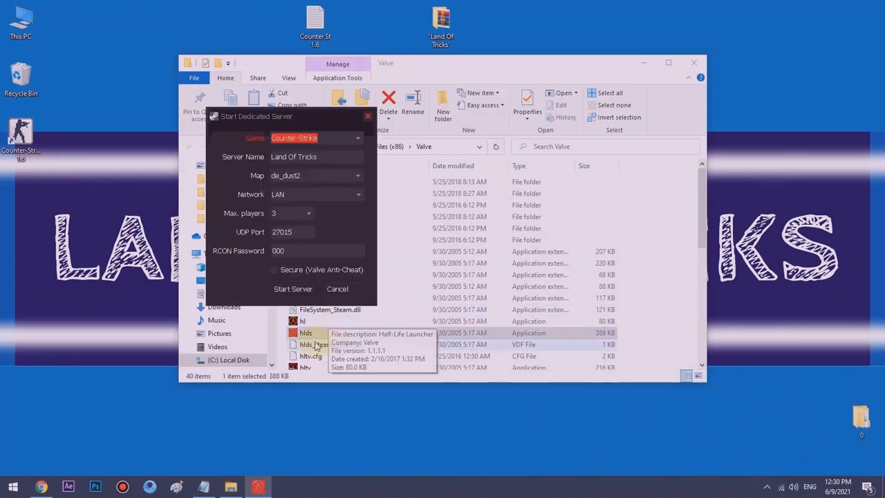
# - In Start Dedicated Server, keep Counter-Strike, server name Land Of Tricks and map de_dust2
pyautogui.click(296, 337)
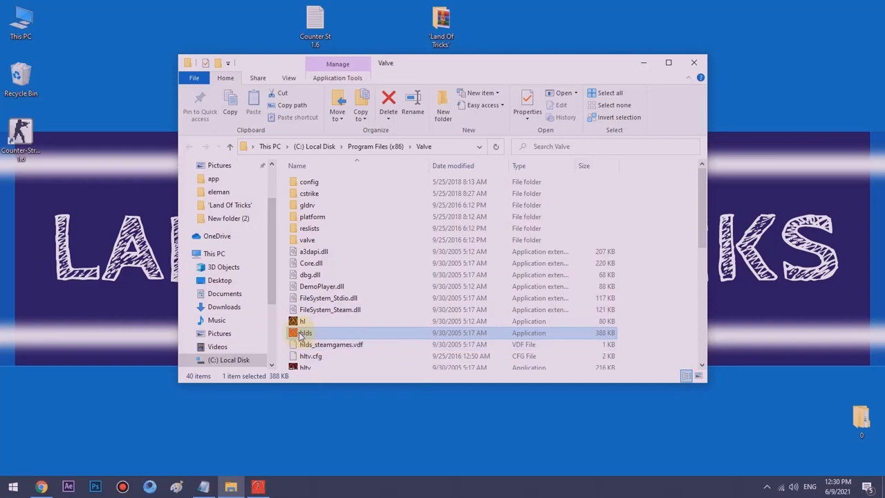
pyautogui.click(264, 485)
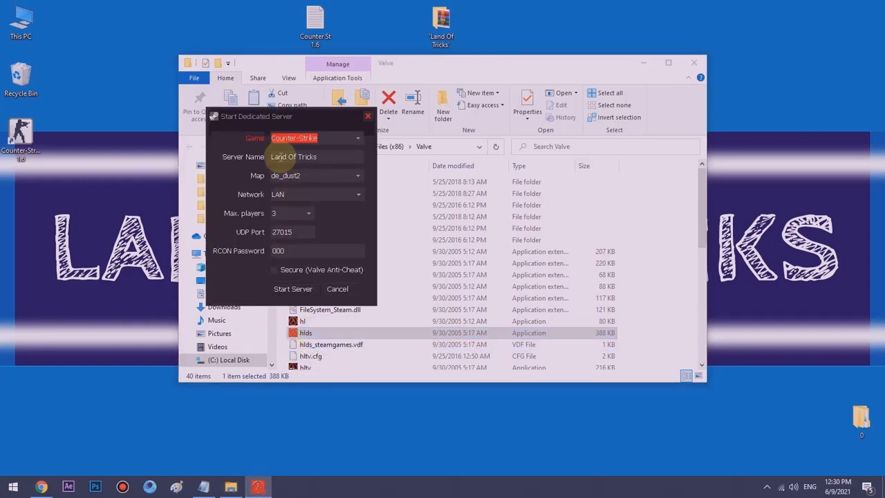
pyautogui.moveTo(213, 117); pyautogui.dragTo(52, 93)
pyautogui.click(132, 131)
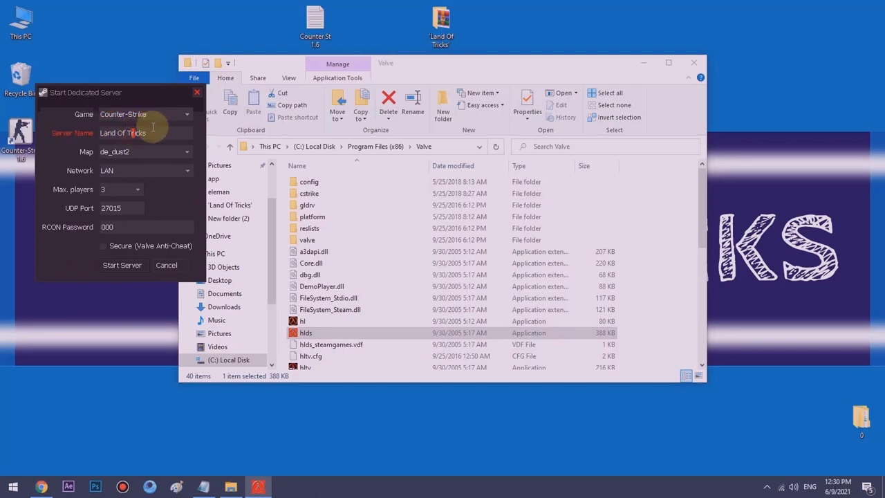
pyautogui.click(146, 127)
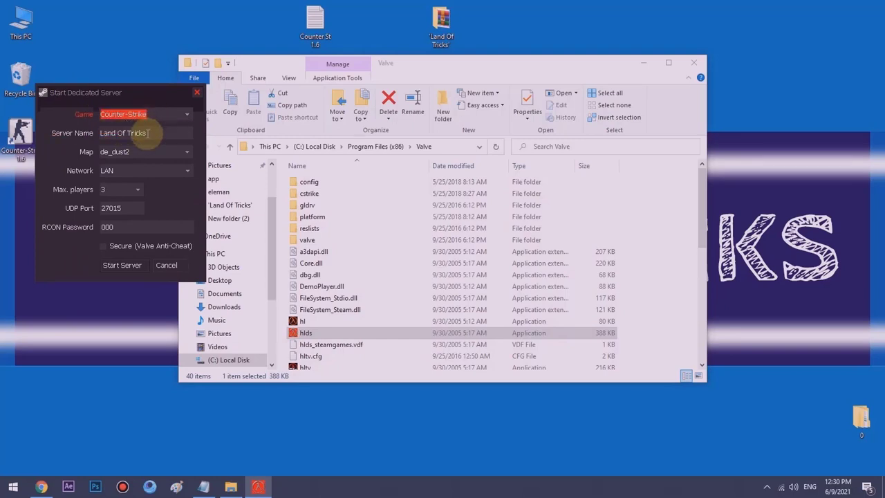
pyautogui.press('Tab')
pyautogui.click(164, 132)
pyautogui.click(141, 152)
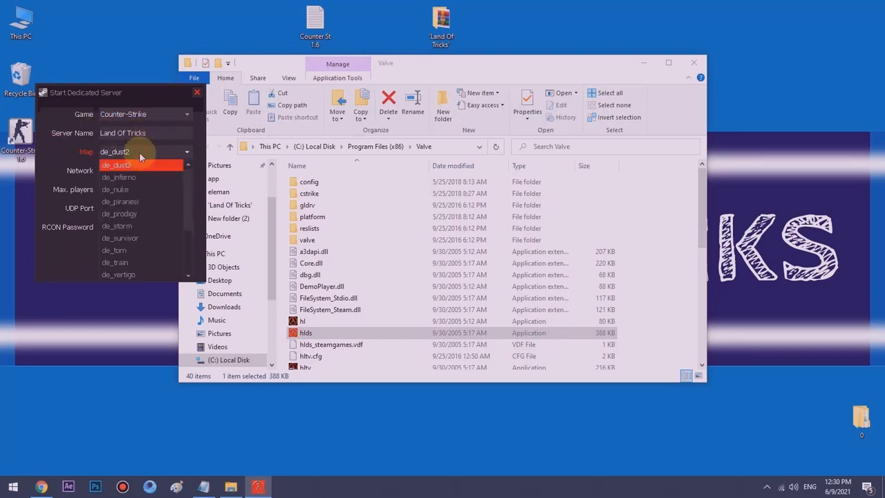
pyautogui.scroll(5, 150, 198)
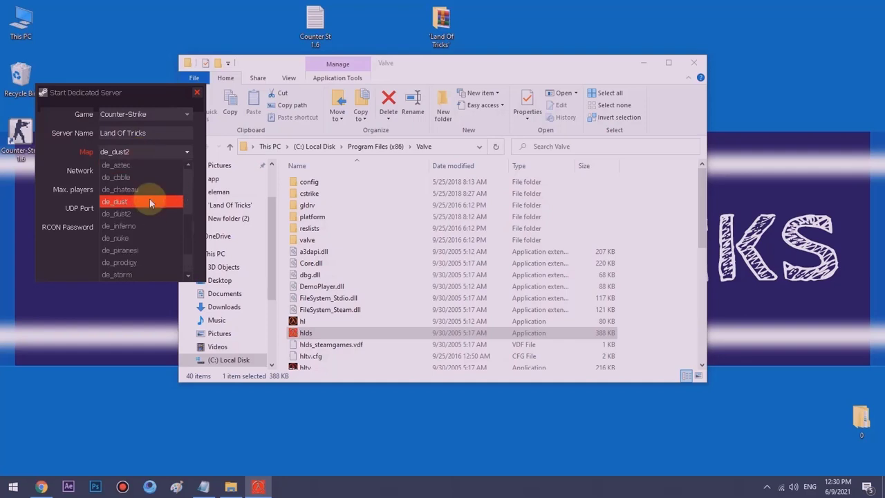
pyautogui.scroll(-5, 149, 199)
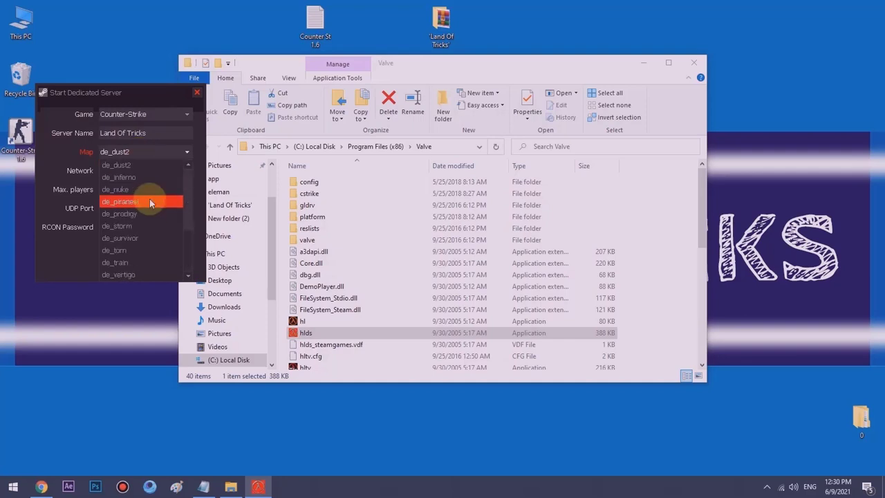
pyautogui.scroll(5, 149, 198)
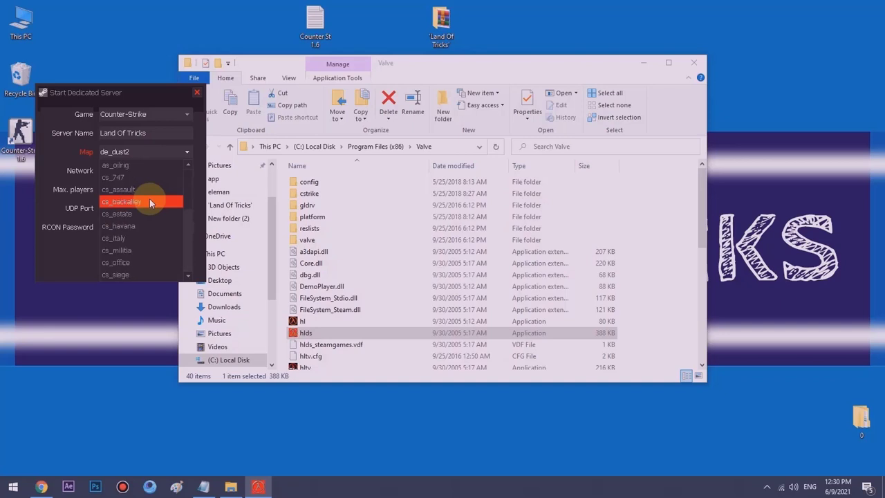
pyautogui.click(149, 152)
# - Set Network to Internet, keep Max players at 3 and UDP port 27015
pyautogui.click(147, 171)
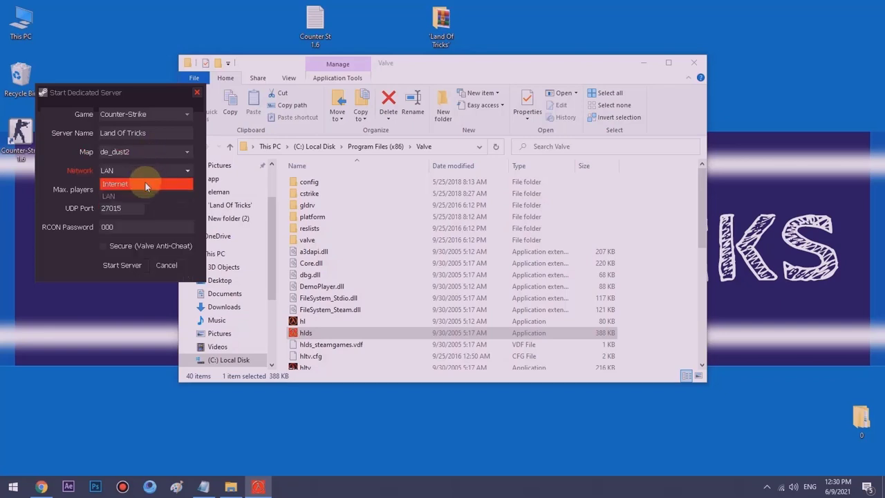
pyautogui.click(143, 187)
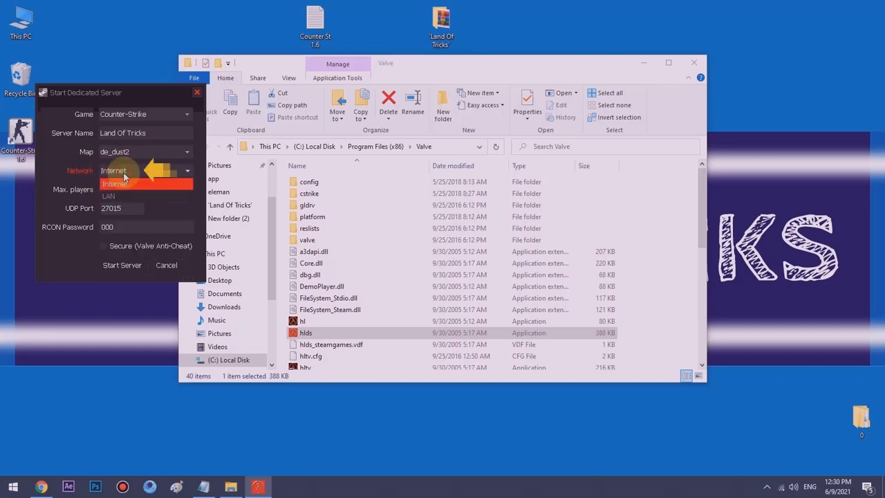
pyautogui.click(162, 195)
pyautogui.click(133, 190)
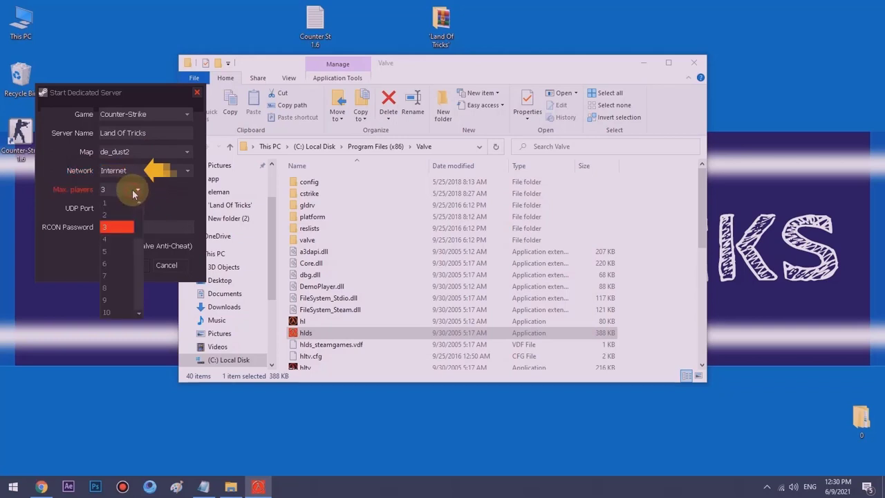
pyautogui.scroll(-5, 120, 242)
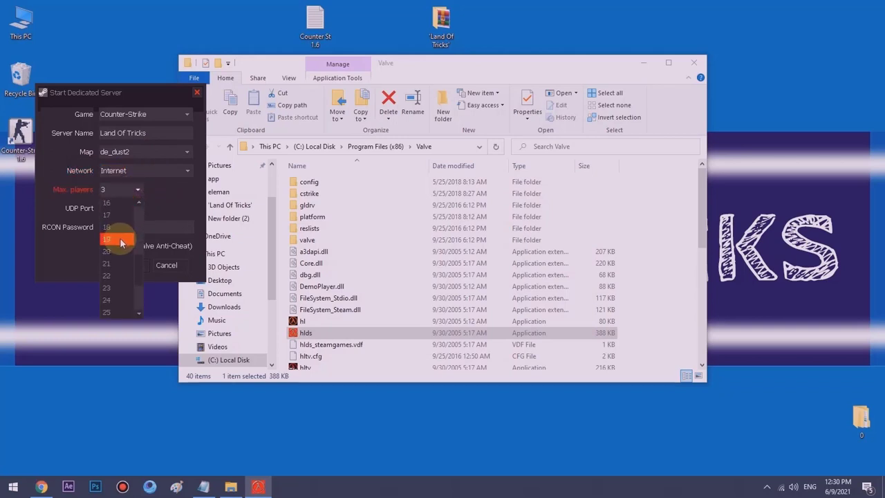
pyautogui.scroll(5, 120, 242)
pyautogui.click(159, 217)
pyautogui.click(148, 170)
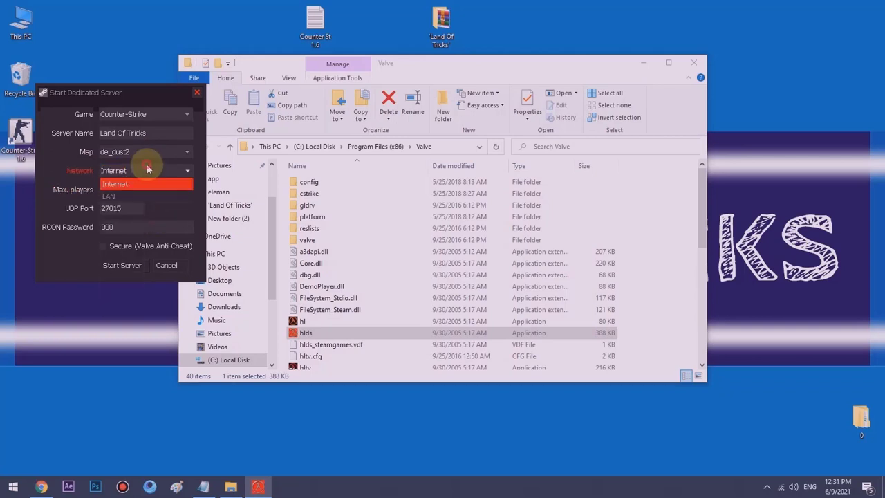
pyautogui.click(120, 183)
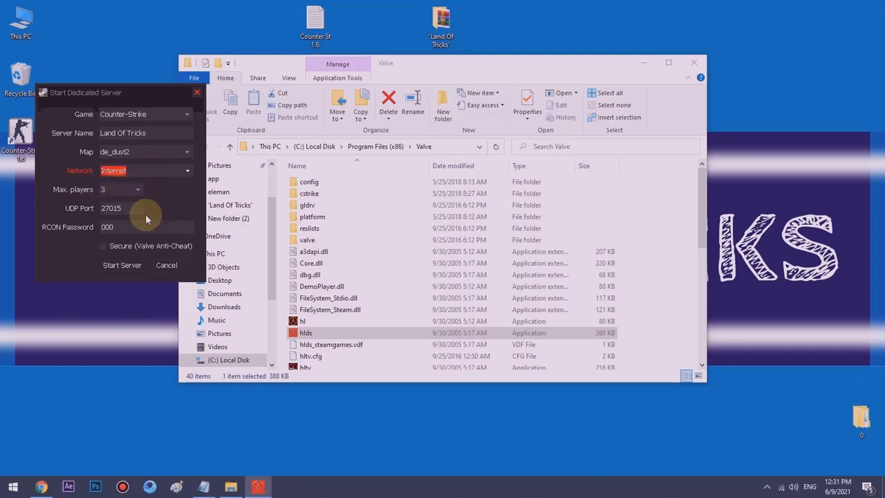
pyautogui.click(123, 208)
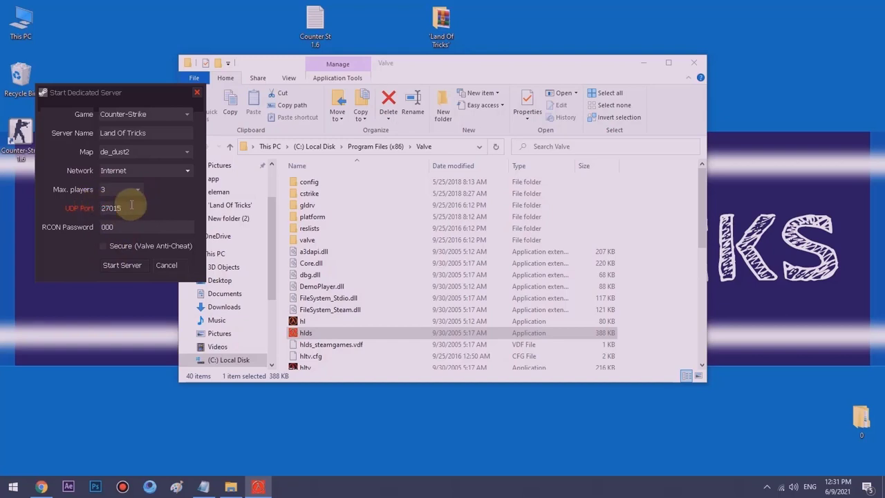
# - Enter a new RCON password, start the server, and close the Valve folder
pyautogui.click(114, 226)
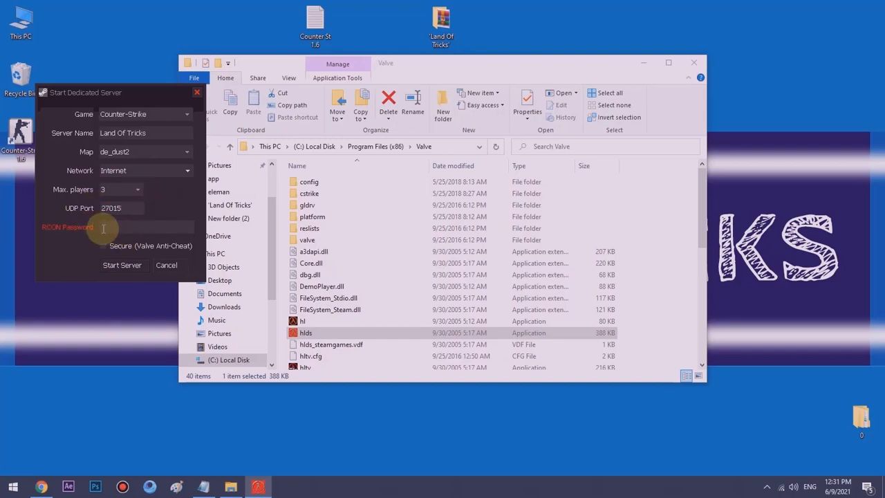
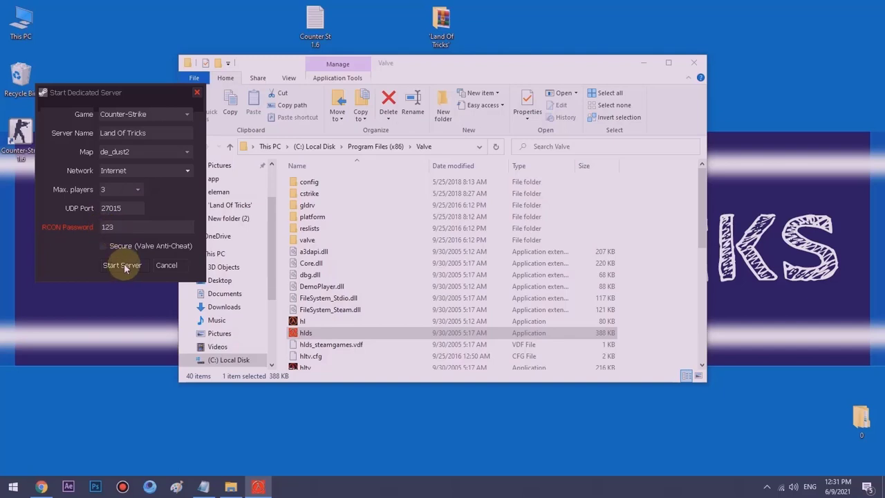
pyautogui.click(123, 265)
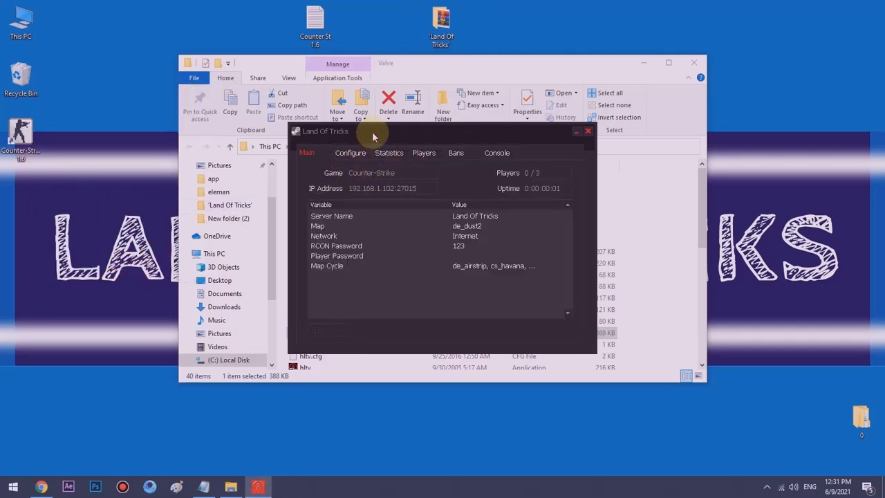
pyautogui.click(697, 61)
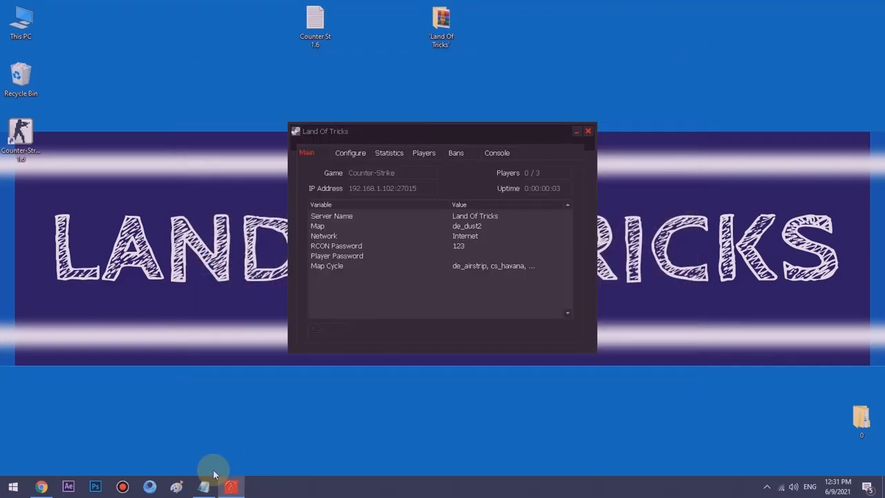
pyautogui.click(203, 487)
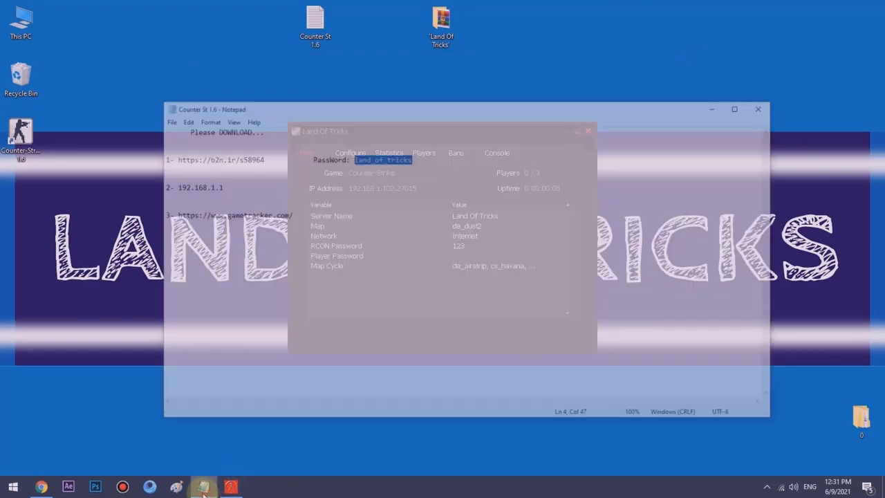
# - Select the router address 192.168.1.1 in the notes, then bring Chrome's download page back
pyautogui.moveTo(225, 157); pyautogui.dragTo(179, 159)
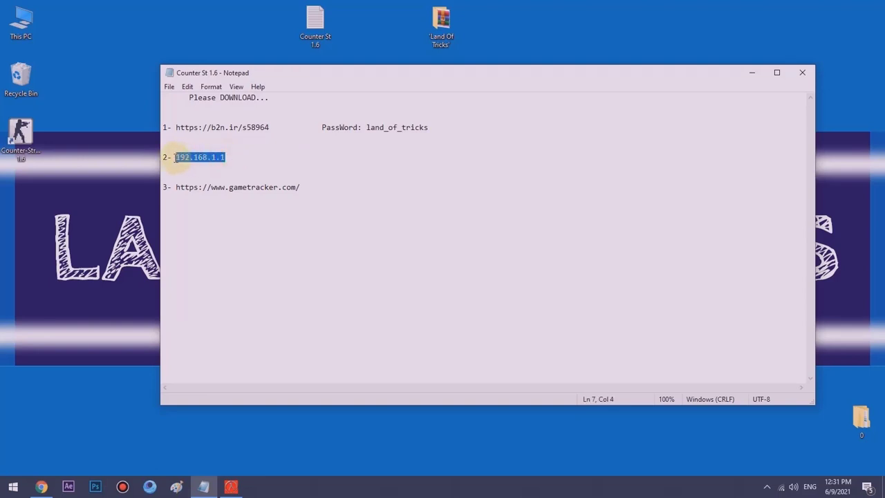
pyautogui.click(42, 487)
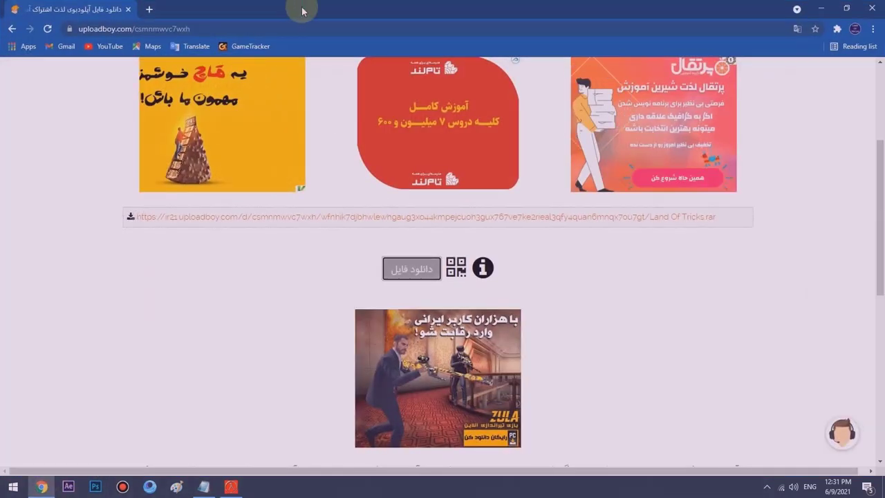
# - Go to 192.168.1.1 in a new tab and log in to the TP-Link router admin
pyautogui.click(149, 9)
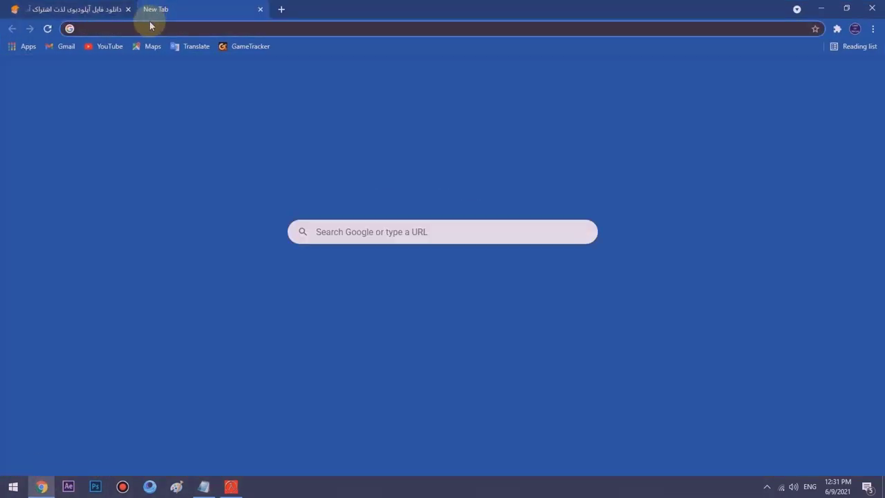
pyautogui.write('192')
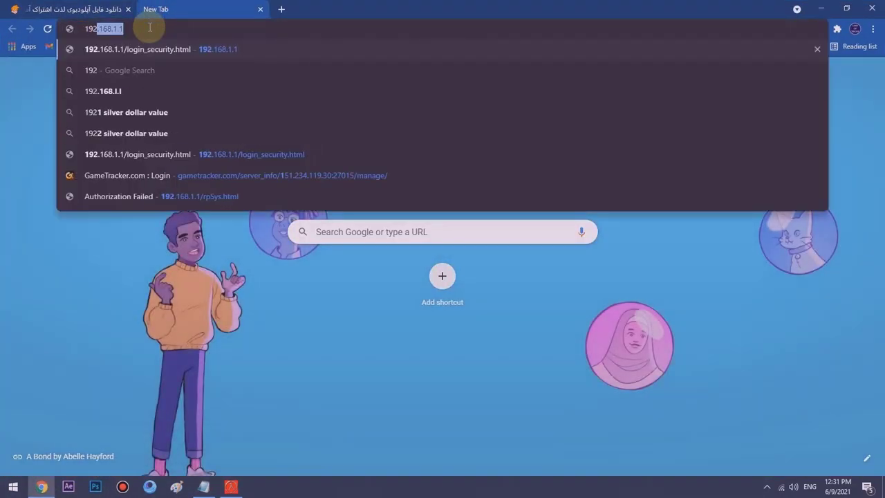
pyautogui.write('.168.1.1')
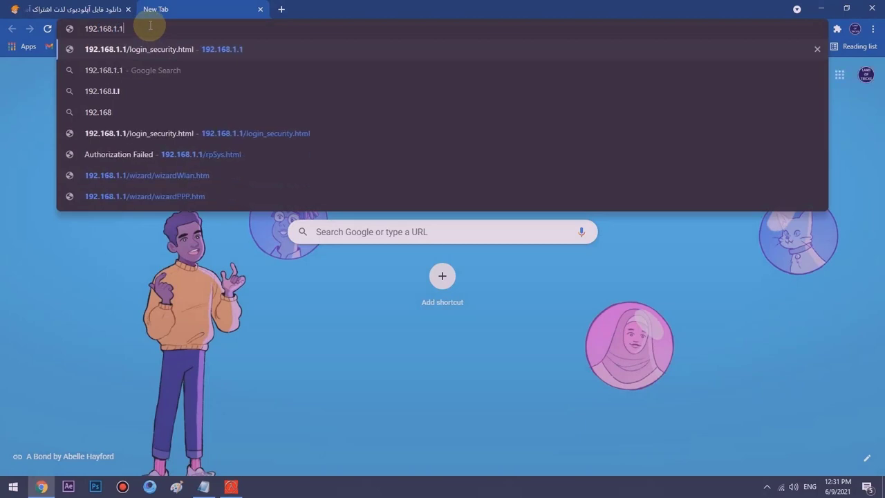
pyautogui.press('Return')
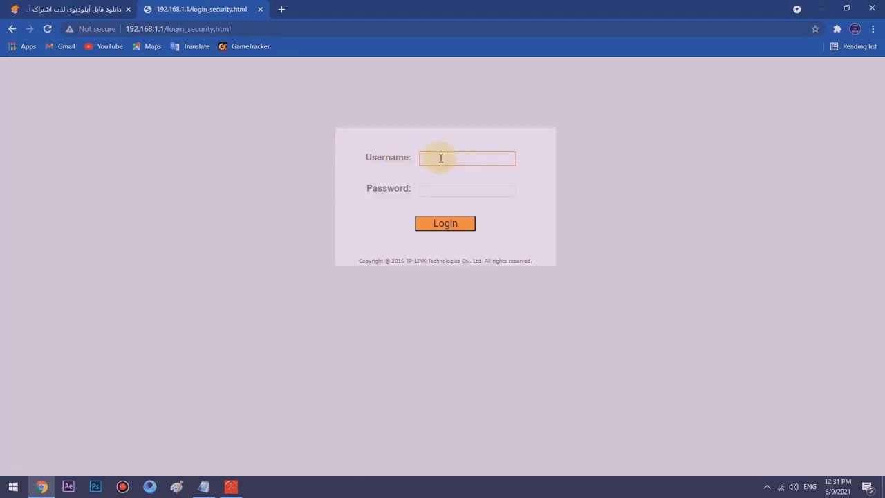
pyautogui.press('Tab')
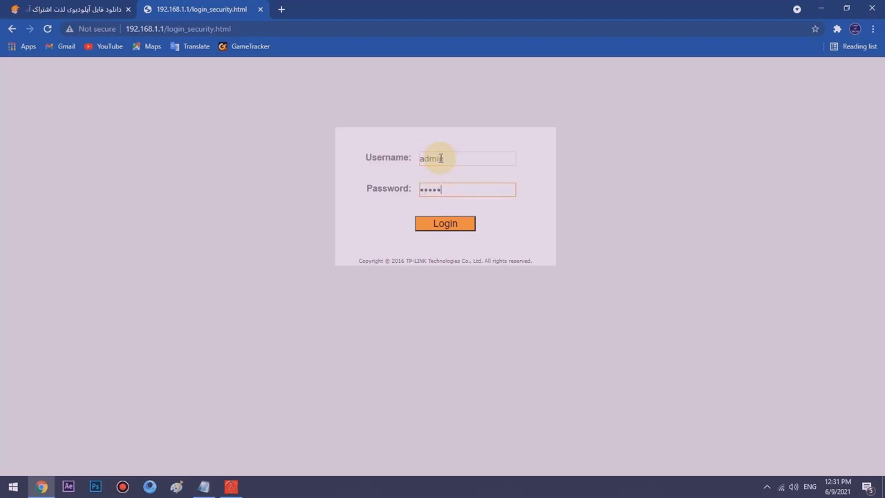
pyautogui.press('Return')
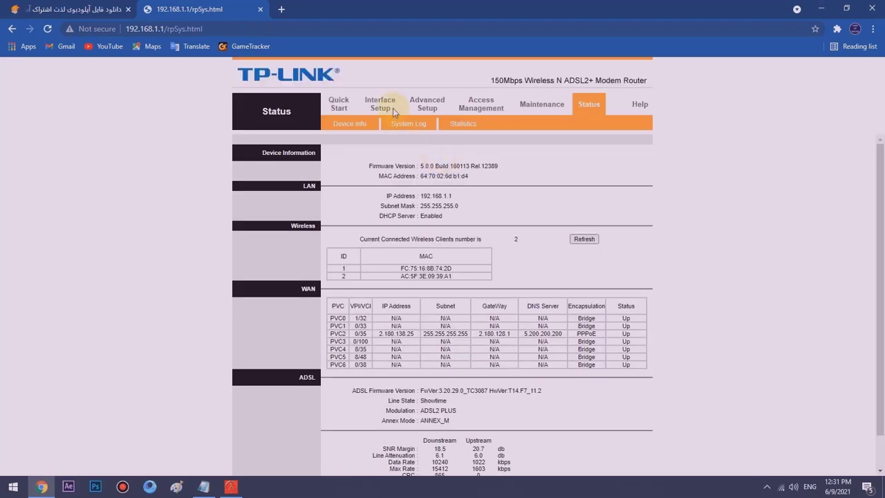
# - Look over the router Status page, then open Advanced Setup at its Firewall page
pyautogui.scroll(-1, 450, 292)
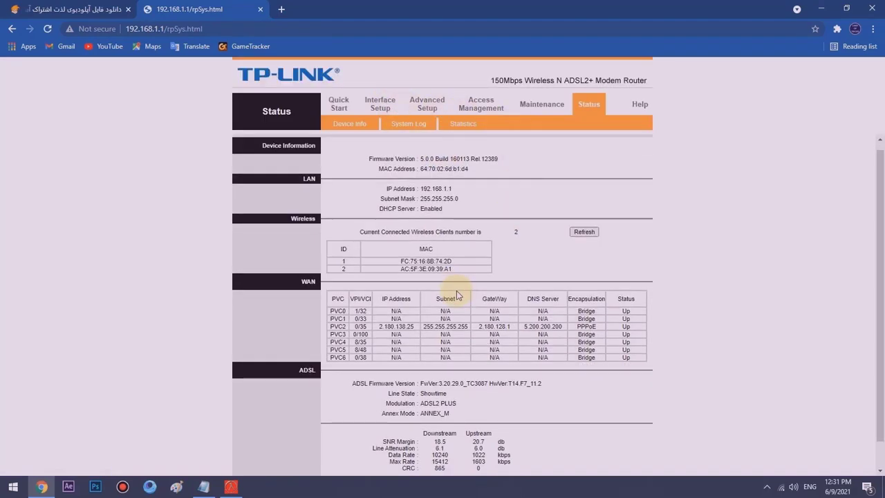
pyautogui.scroll(1, 378, 404)
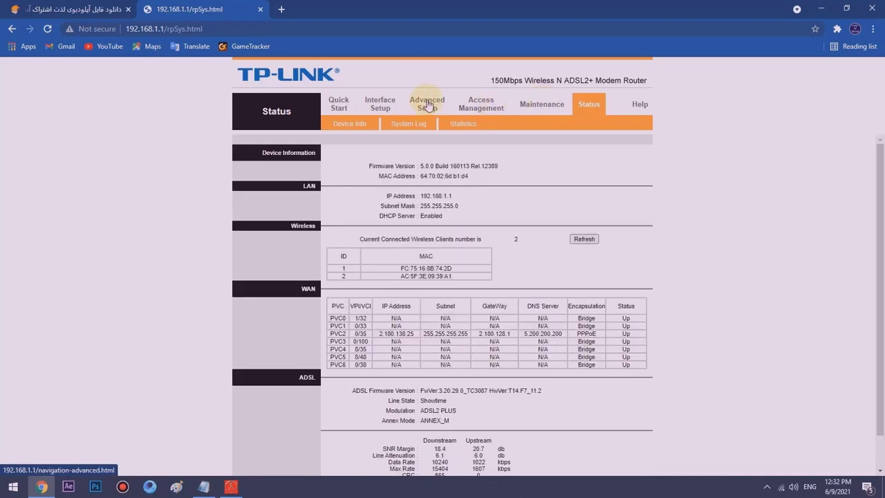
pyautogui.click(422, 109)
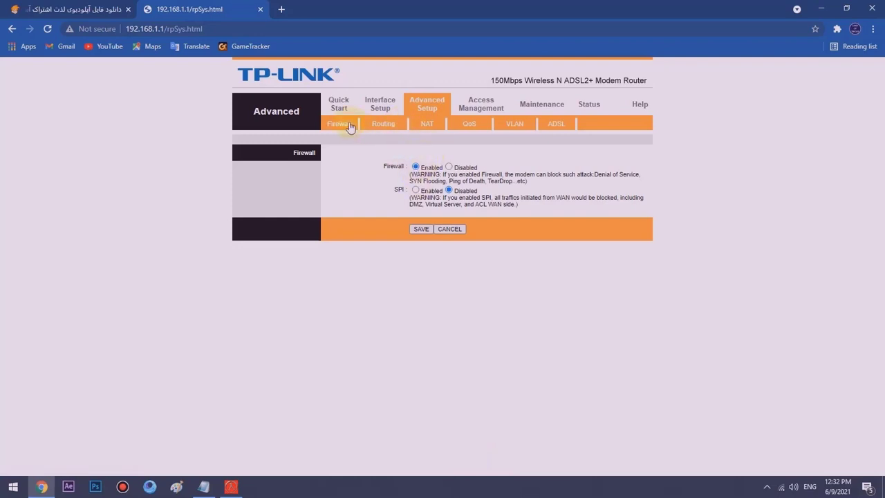
# - Open the NAT settings and browse the virtual circuit list, leaving PVC0 selected
pyautogui.click(412, 127)
pyautogui.click(424, 167)
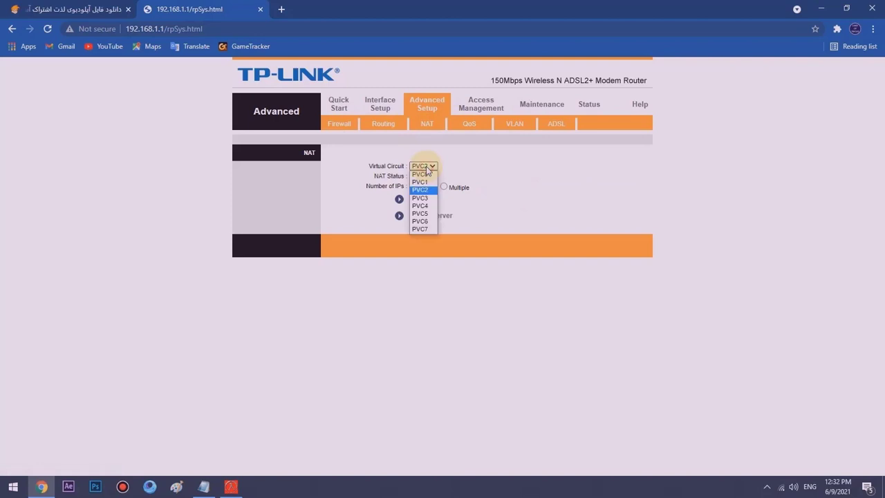
pyautogui.click(428, 170)
pyautogui.click(423, 166)
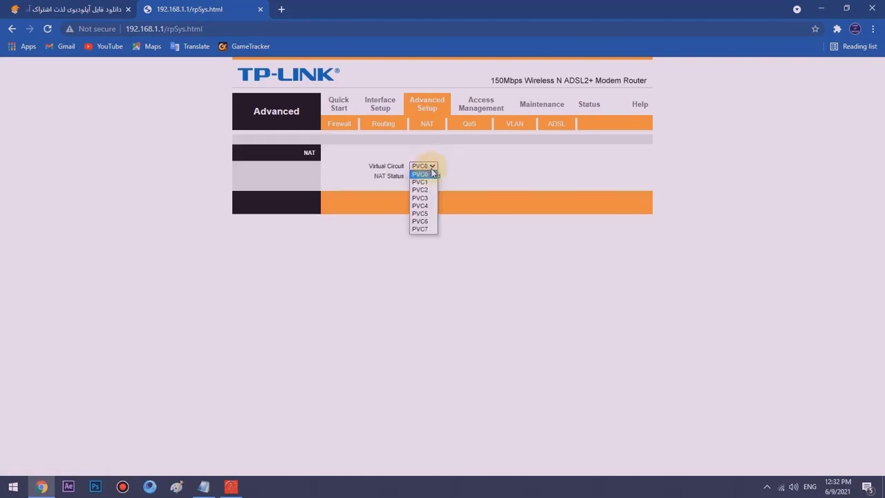
pyautogui.click(446, 191)
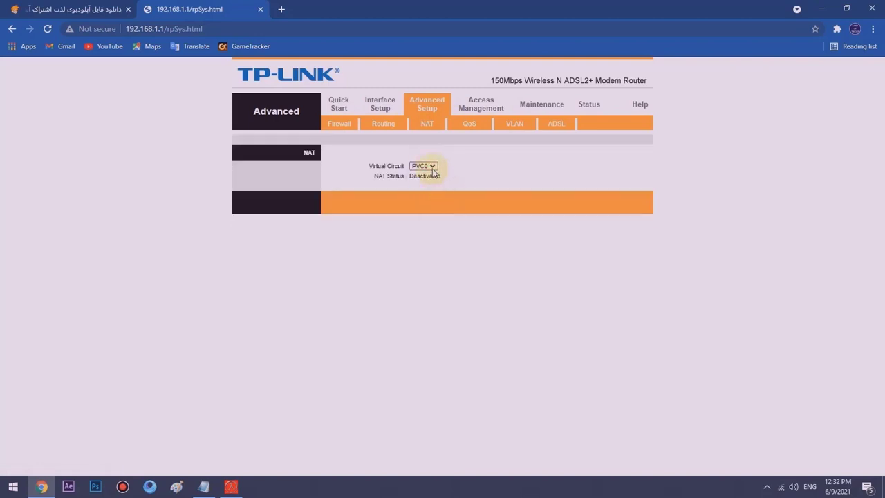
pyautogui.click(427, 166)
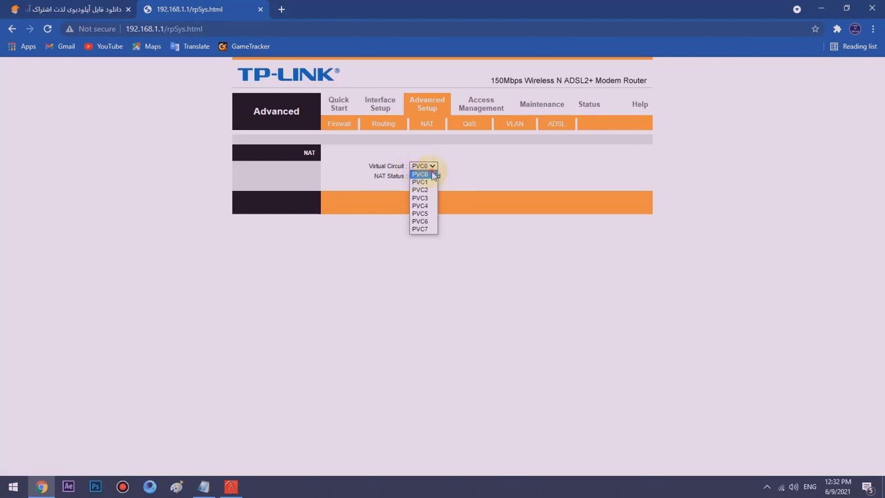
pyautogui.click(434, 175)
# - Switch the virtual circuit to the active PVC2 and open the Virtual Server rules
pyautogui.moveTo(378, 176); pyautogui.dragTo(444, 175)
pyautogui.click(448, 174)
pyautogui.click(424, 167)
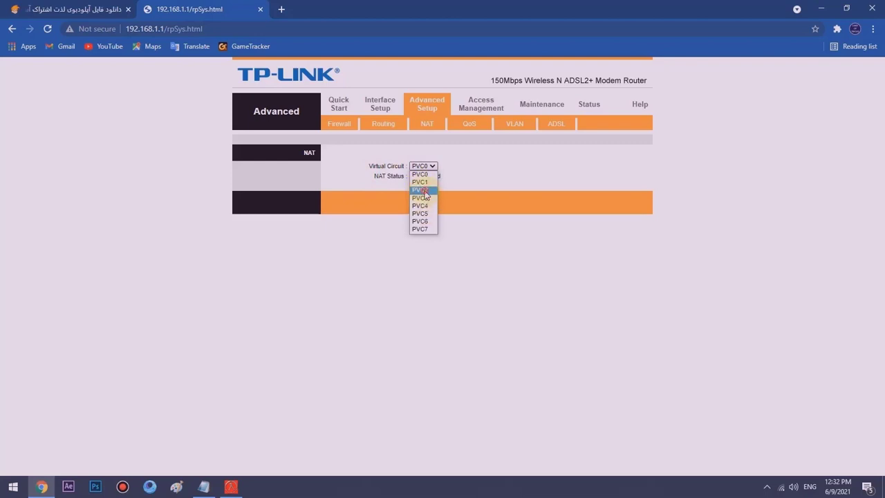
pyautogui.click(422, 189)
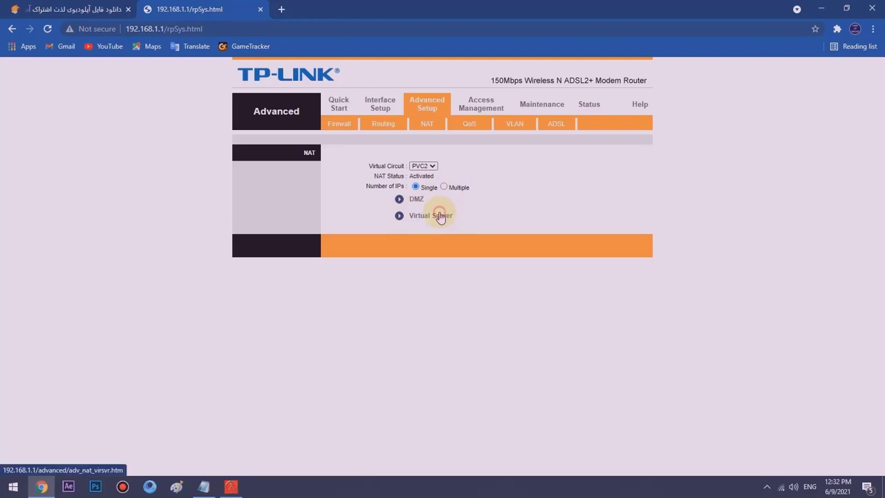
pyautogui.click(438, 214)
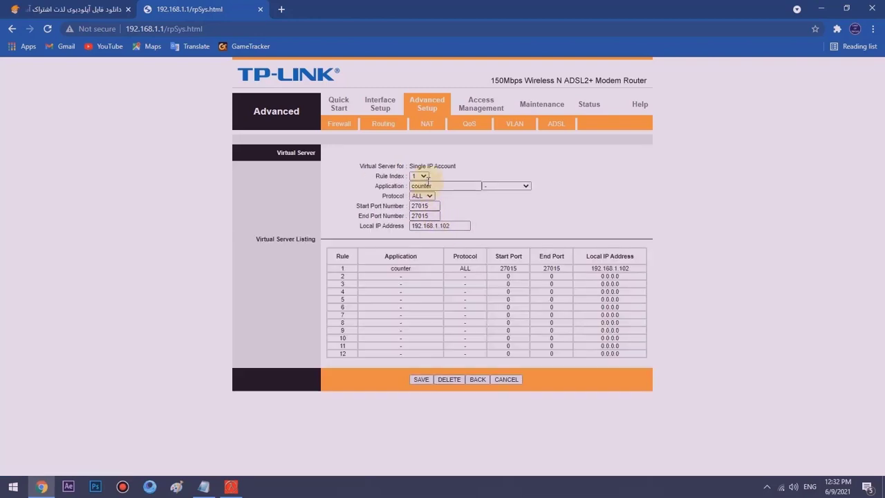
# - Delete the old counter rule and restart Rule Index 1 with application name counter
pyautogui.click(445, 378)
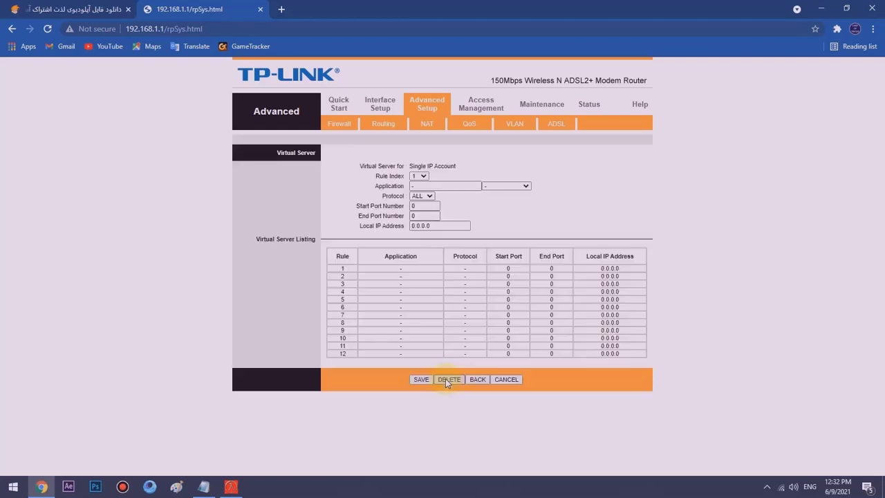
pyautogui.click(423, 175)
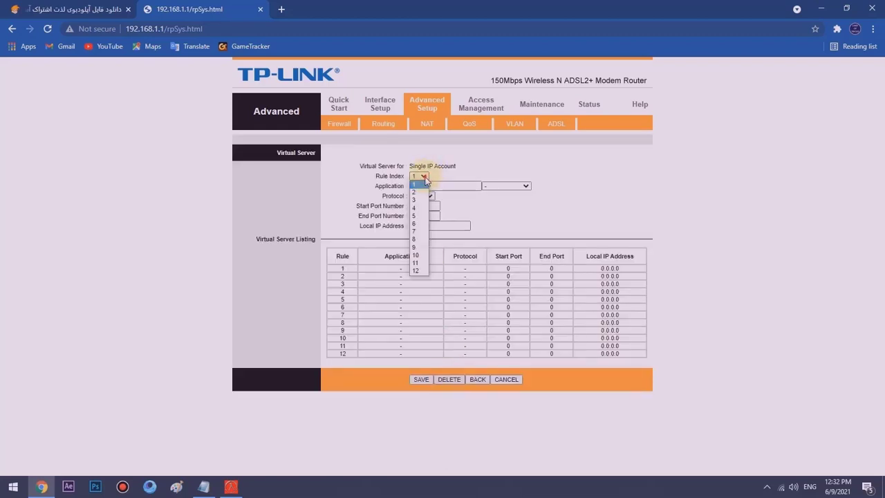
pyautogui.click(424, 182)
pyautogui.click(428, 185)
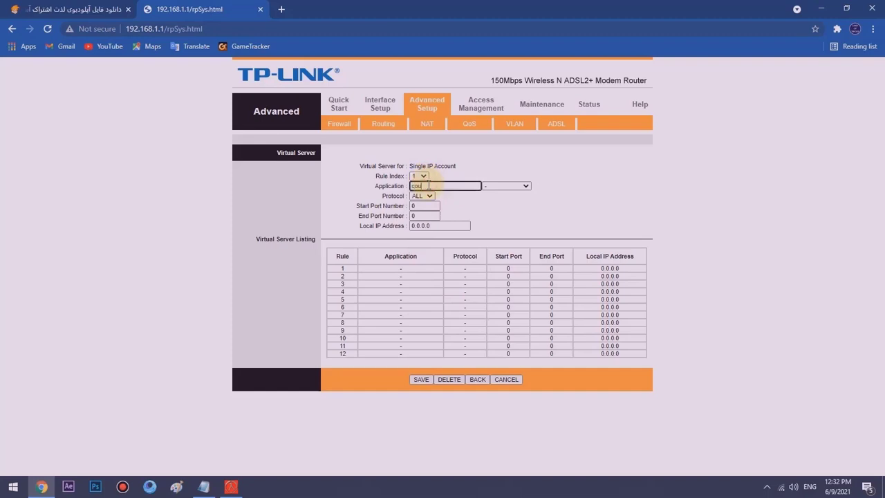
pyautogui.click(519, 185)
pyautogui.click(553, 187)
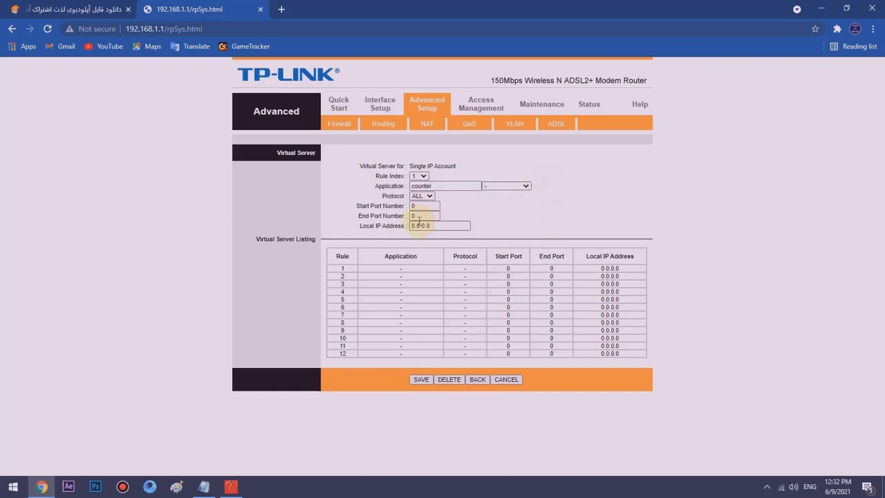
# - Keep protocol ALL and clear the start port, end port and Local IP fields
pyautogui.click(425, 196)
pyautogui.click(424, 198)
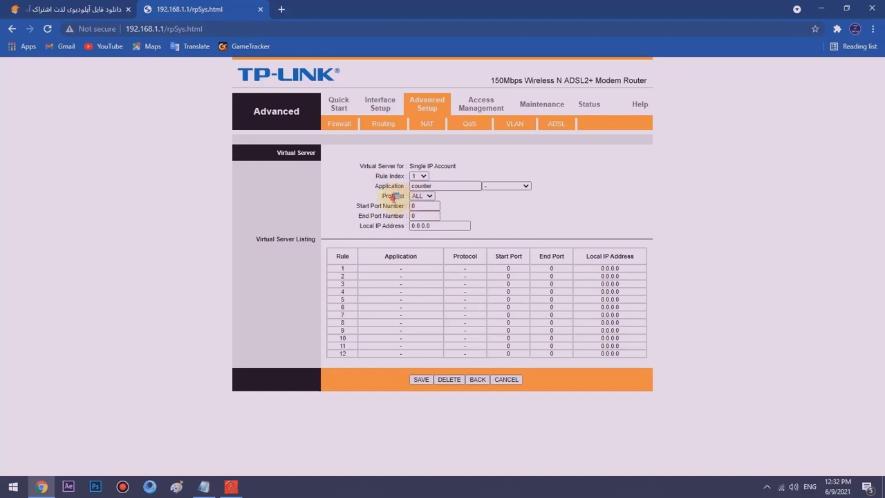
pyautogui.click(416, 207)
pyautogui.press('BackSpace')
pyautogui.doubleClick(425, 216)
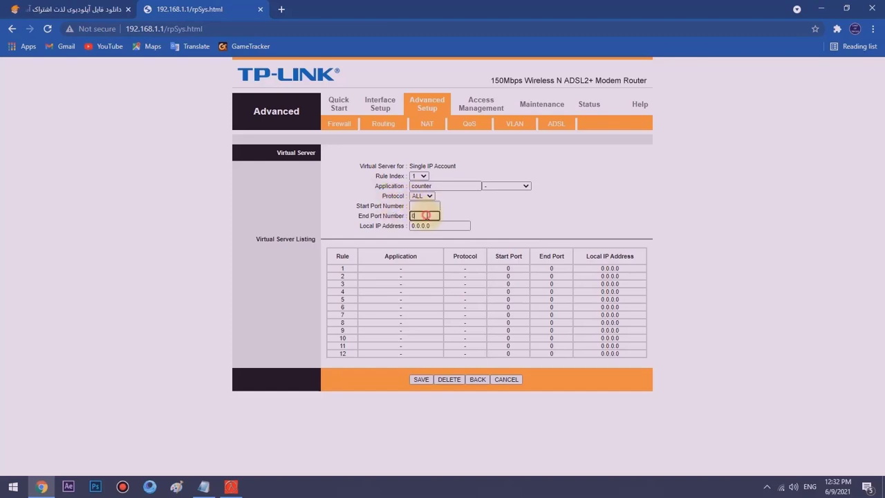
pyautogui.press('BackSpace')
pyautogui.doubleClick(434, 225)
pyautogui.press('BackSpace')
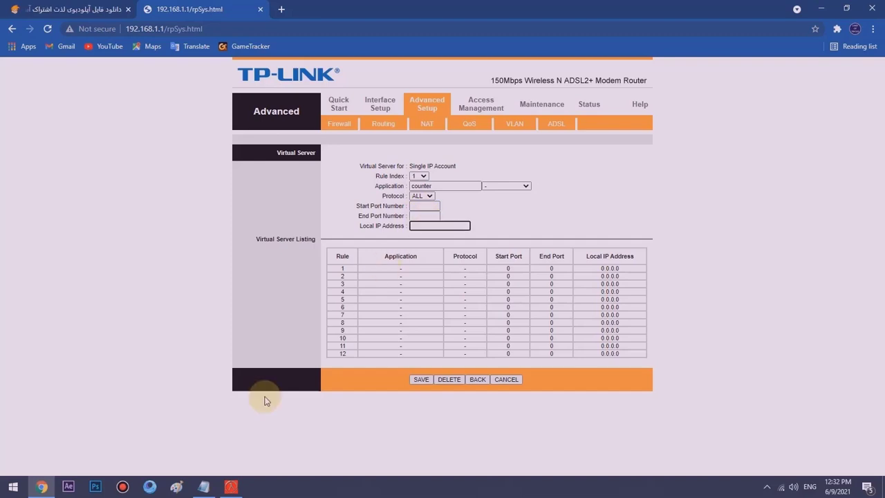
# - Copy 192.168.1.102 from the server panel and paste it into the router's Local IP field
pyautogui.click(231, 487)
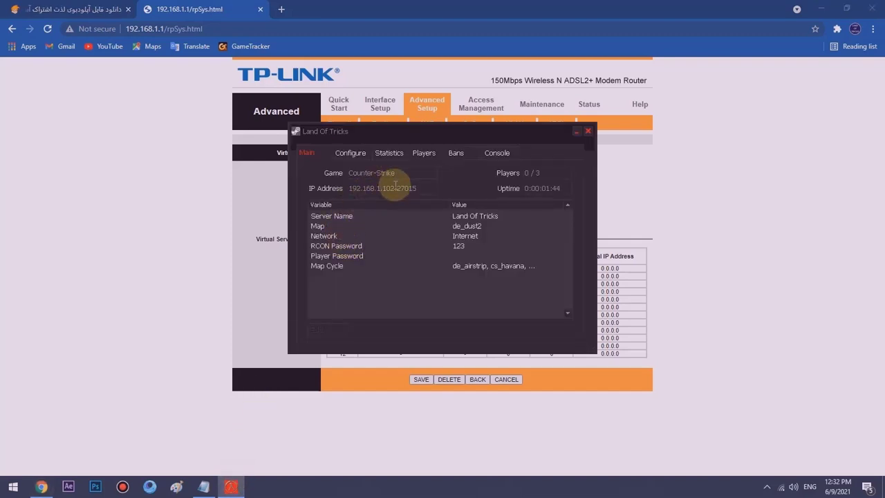
pyautogui.moveTo(376, 188); pyautogui.dragTo(349, 188)
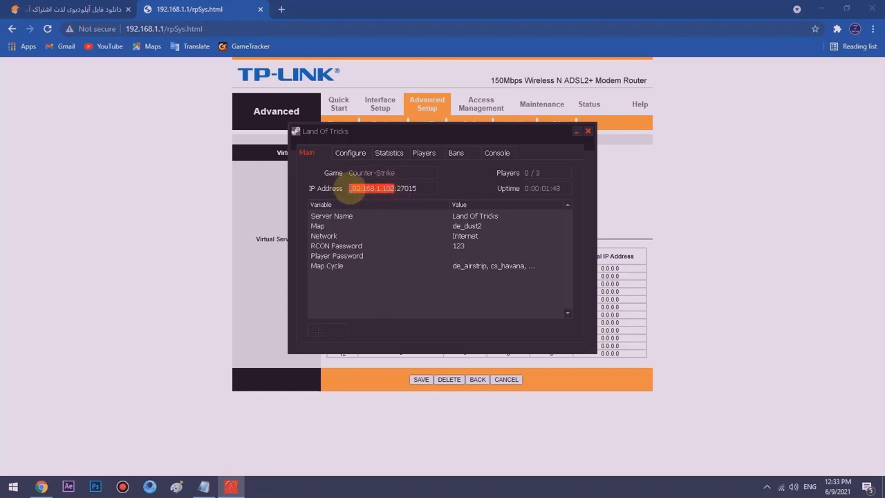
pyautogui.rightClick(351, 191)
pyautogui.click(358, 195)
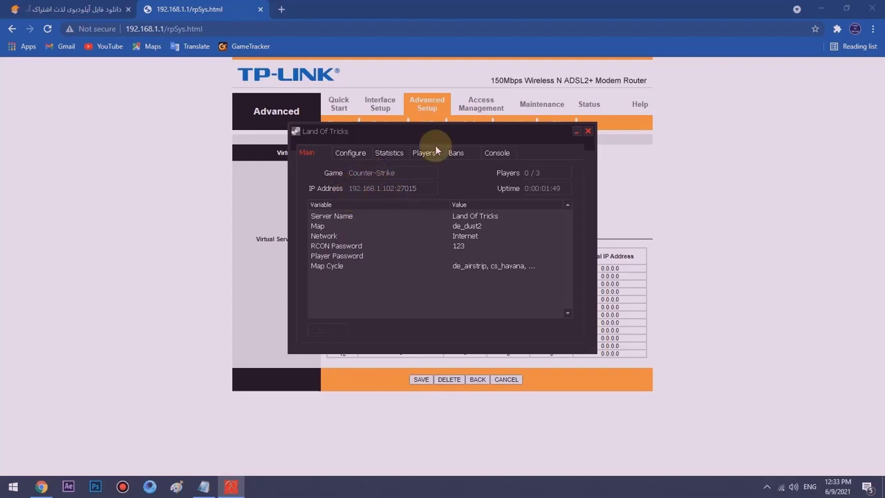
pyautogui.click(656, 169)
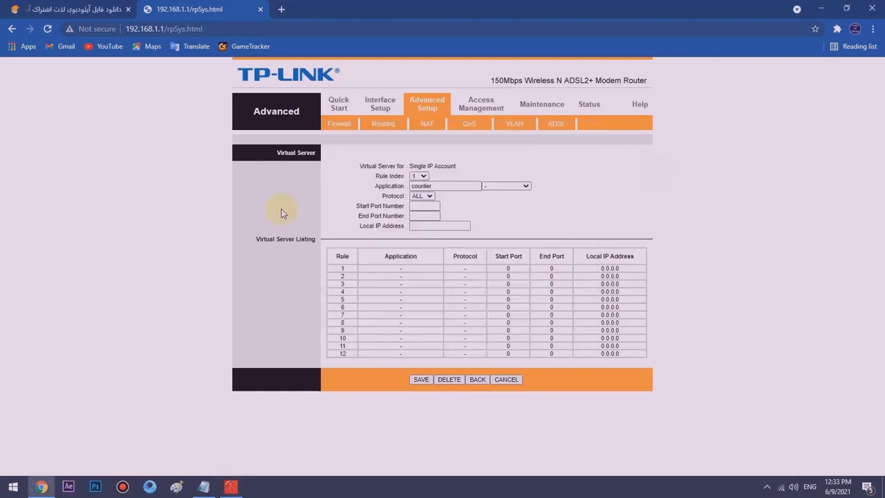
pyautogui.click(418, 226)
pyautogui.moveTo(360, 226); pyautogui.dragTo(398, 227)
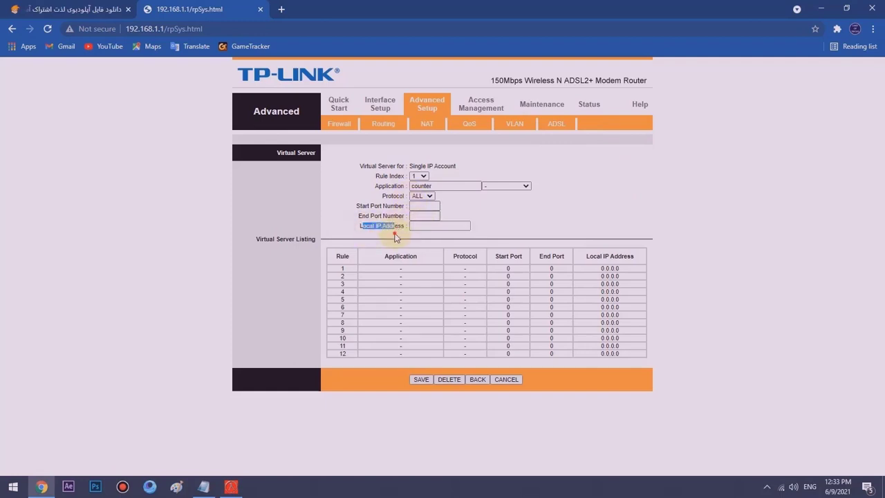
pyautogui.click(413, 226)
pyautogui.rightClick(413, 227)
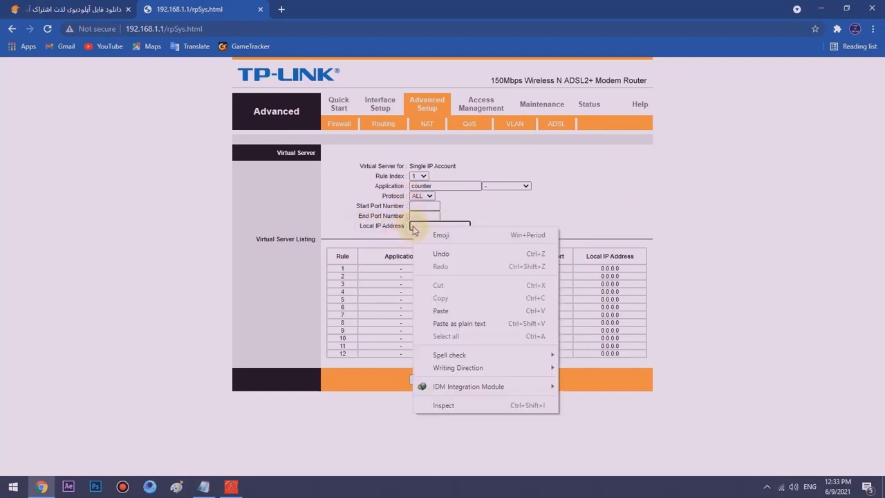
pyautogui.click(429, 309)
# - Check the server's port 27015 in the Land Of Tricks panel
pyautogui.click(231, 487)
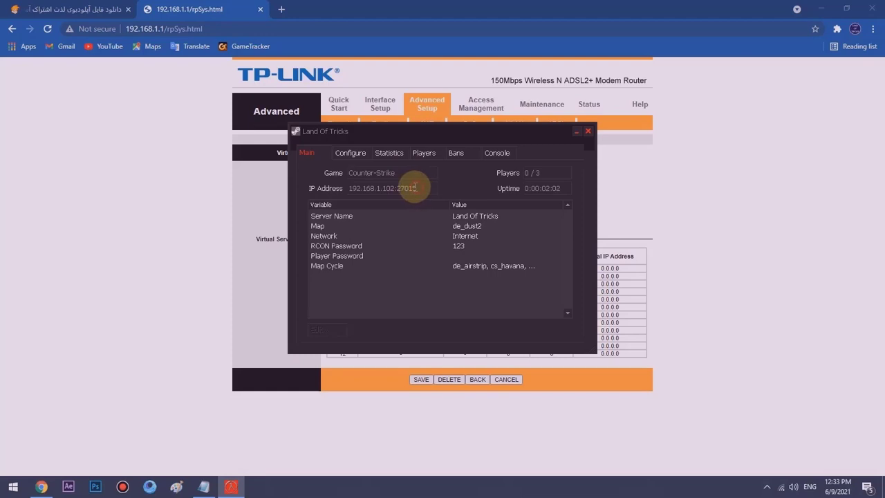
pyautogui.moveTo(415, 188); pyautogui.dragTo(398, 188)
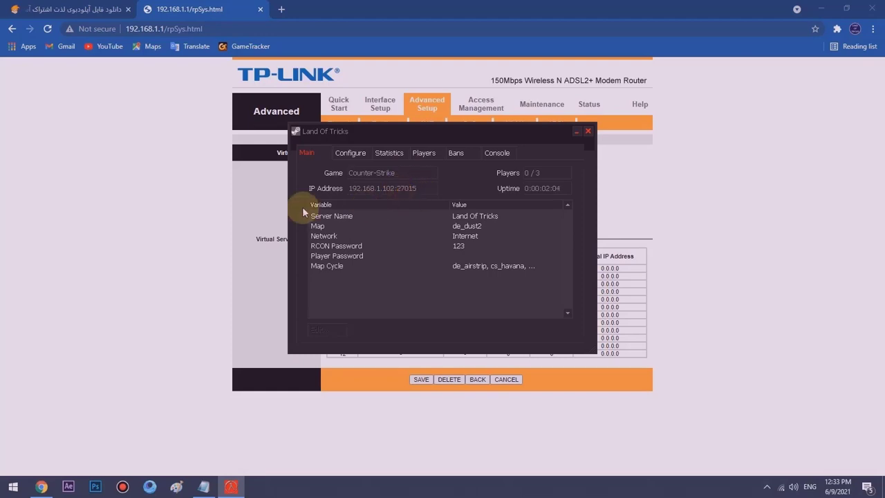
pyautogui.click(271, 204)
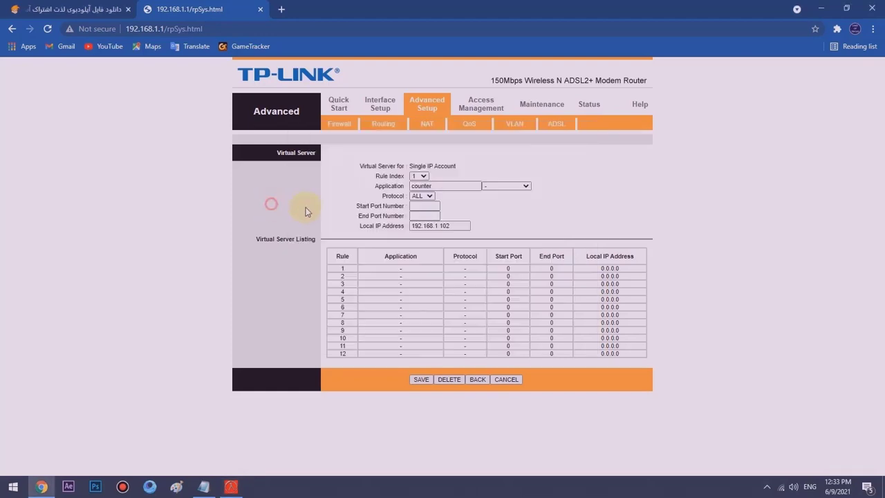
# - Set the end port to 27015 and save rule 1 for counter
pyautogui.click(423, 215)
pyautogui.hotkey('ctrl', 'v')
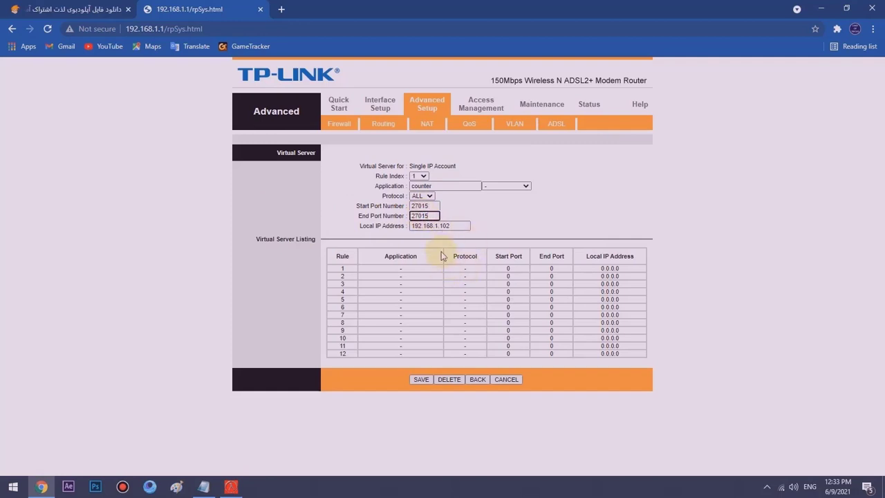
pyautogui.click(484, 207)
pyautogui.click(418, 379)
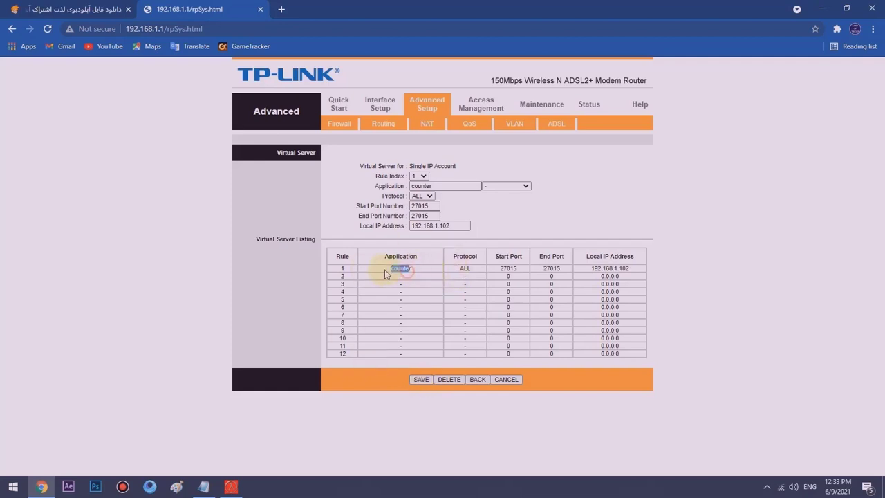
# - Check saved rule 1 (counter, ALL, 27015–27015, 192.168.1.102) in the listing, then minimize Chrome
pyautogui.moveTo(414, 268); pyautogui.dragTo(631, 275)
pyautogui.click(626, 269)
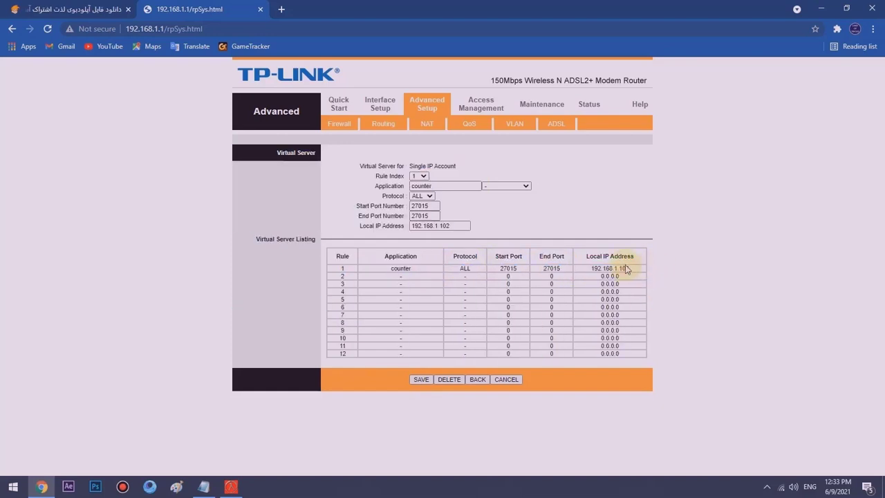
pyautogui.click(821, 8)
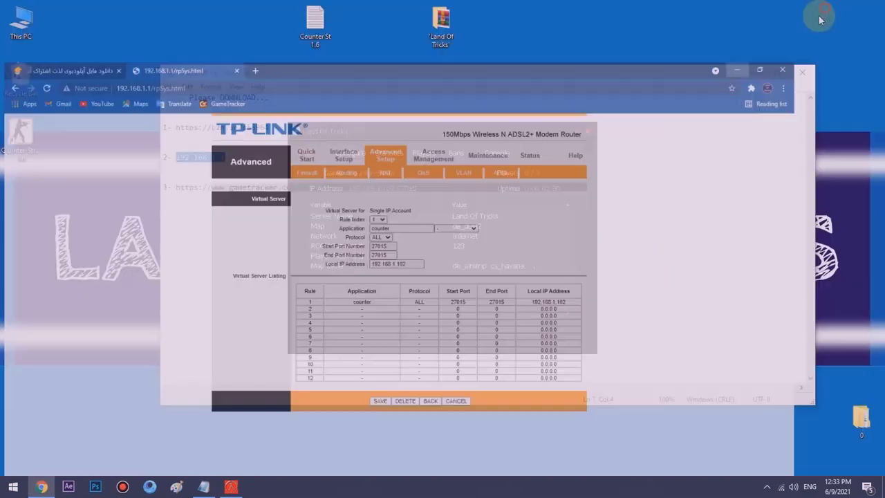
pyautogui.click(520, 103)
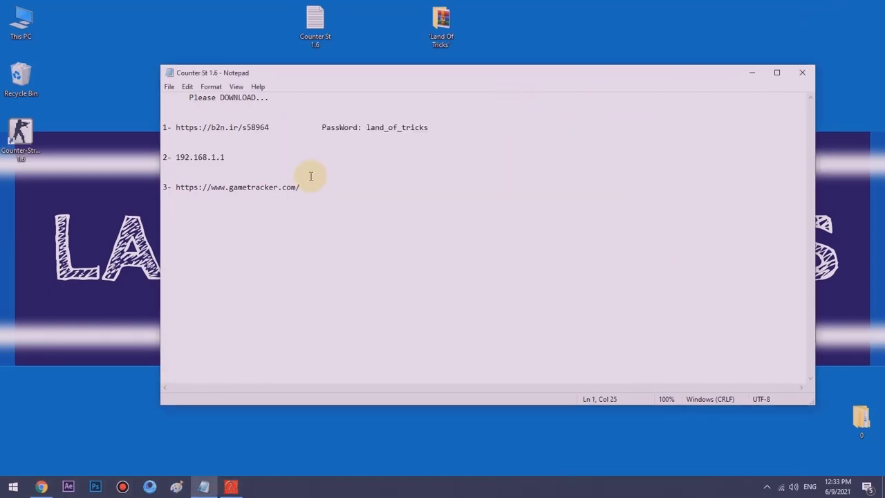
pyautogui.moveTo(307, 187); pyautogui.dragTo(165, 184)
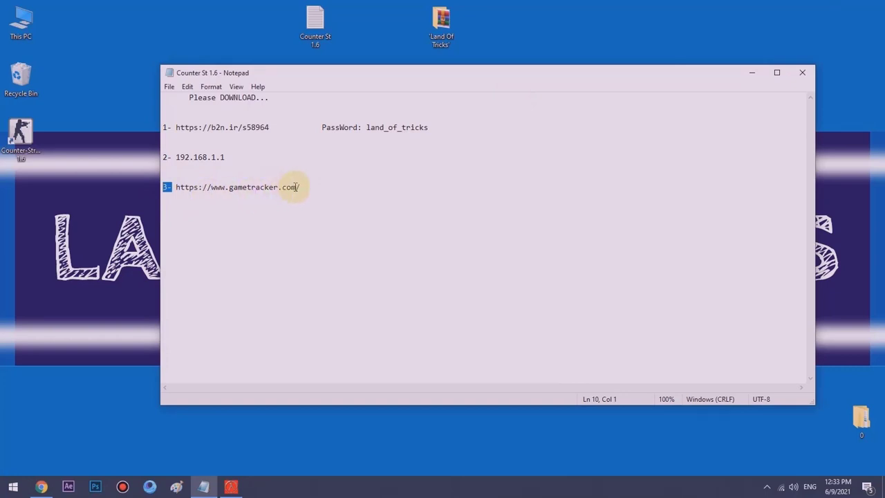
pyautogui.moveTo(299, 187); pyautogui.dragTo(209, 187)
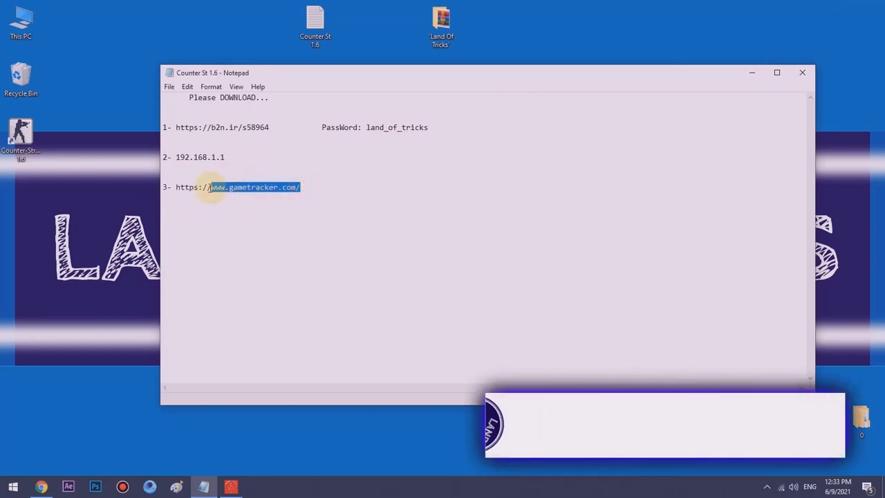
pyautogui.rightClick(211, 188)
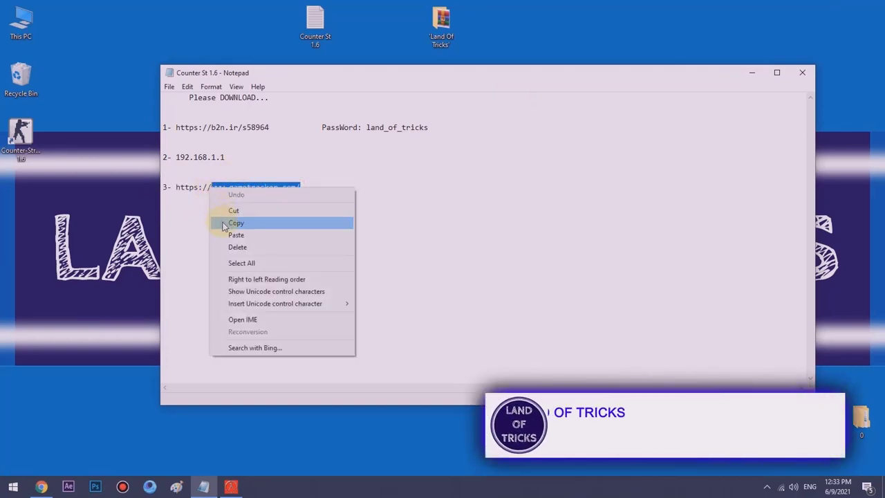
pyautogui.click(228, 221)
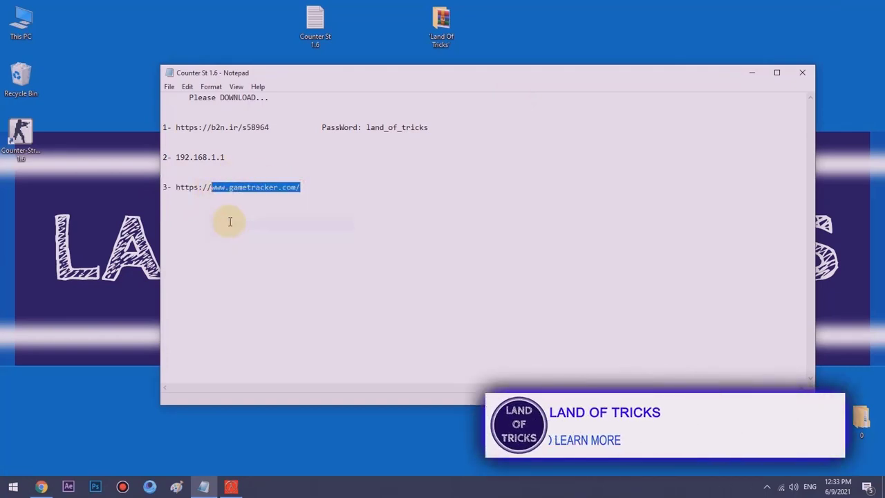
pyautogui.click(40, 486)
pyautogui.click(281, 9)
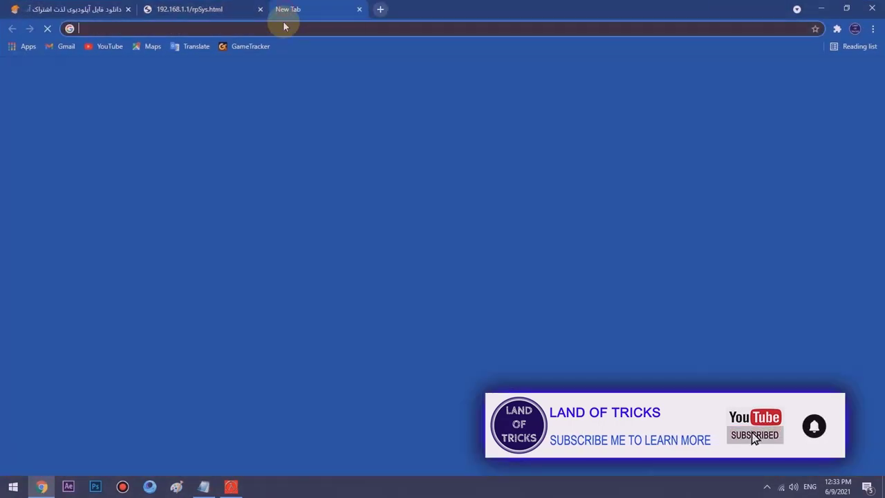
pyautogui.hotkey('ctrl', 'v')
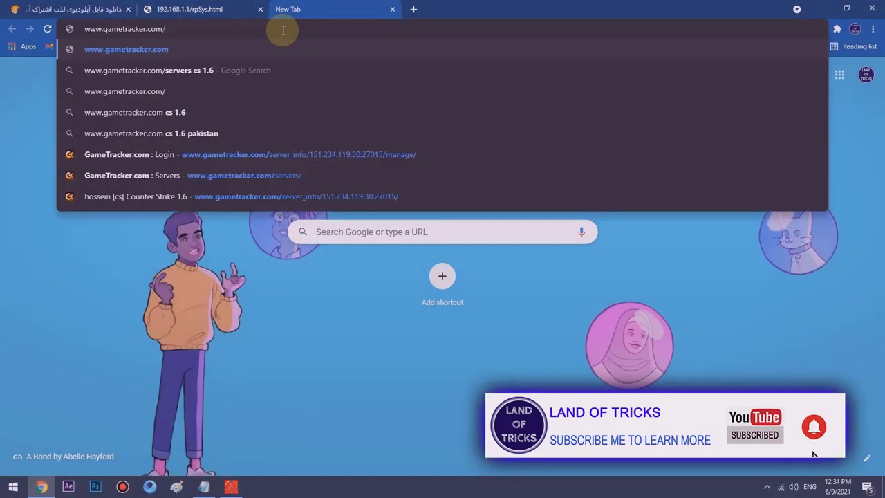
pyautogui.press('Return')
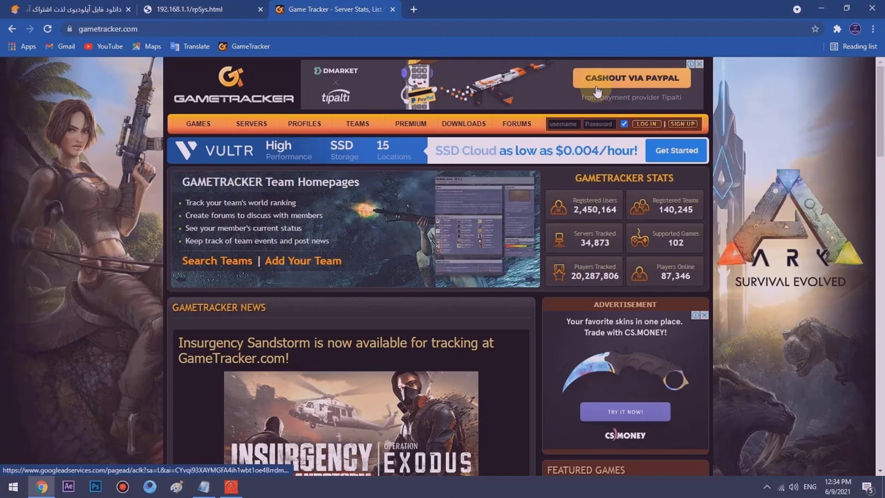
pyautogui.click(681, 124)
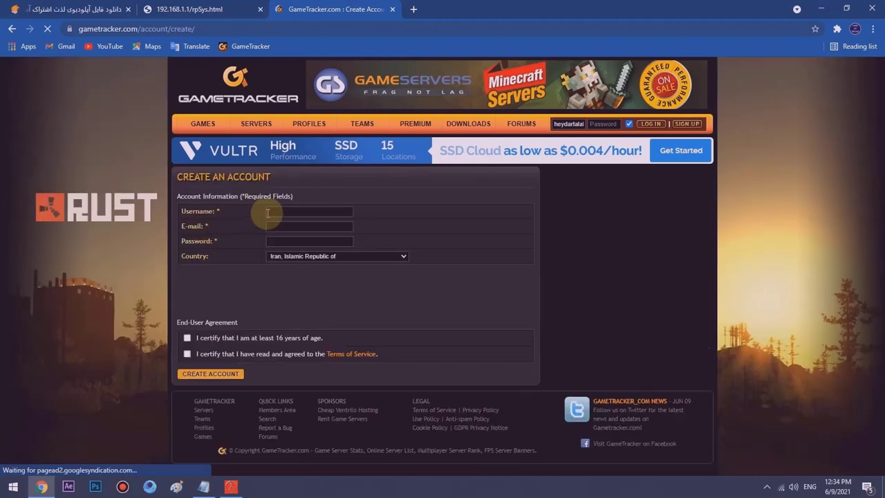
# - Fill in the account's username, e-mail address and password
pyautogui.click(278, 211)
pyautogui.click(280, 226)
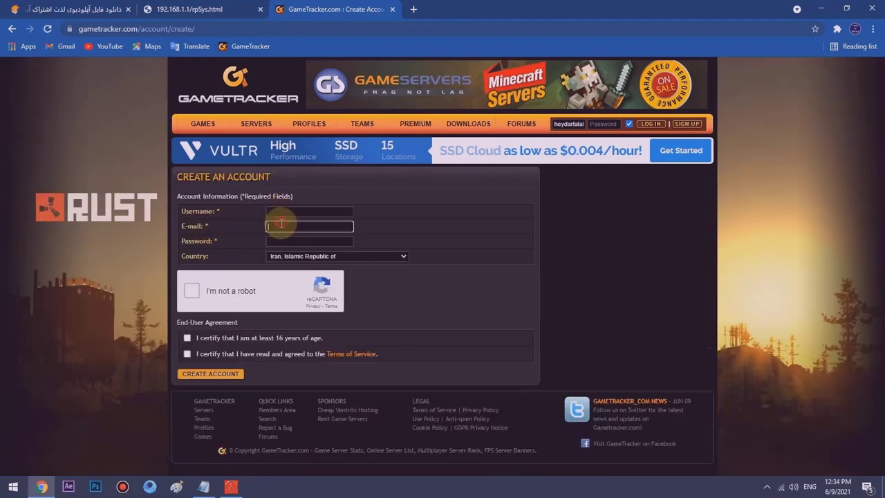
pyautogui.click(285, 241)
pyautogui.moveTo(178, 207); pyautogui.dragTo(204, 256)
pyautogui.click(223, 257)
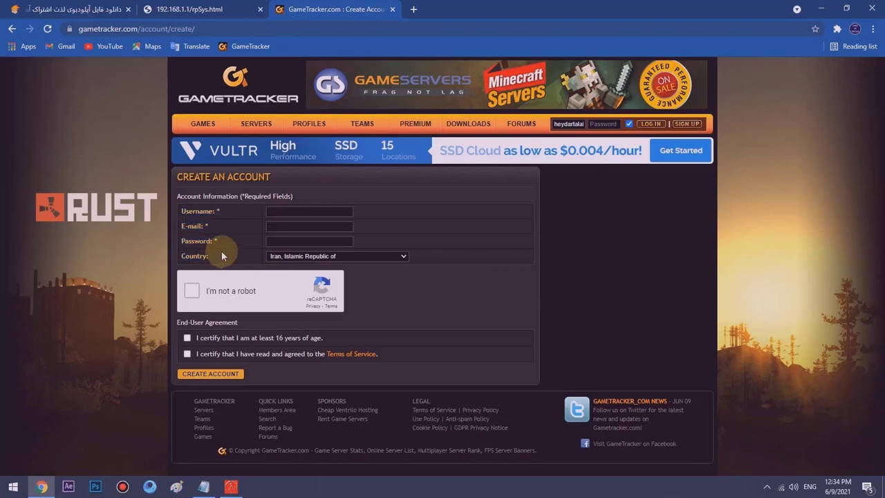
pyautogui.click(282, 208)
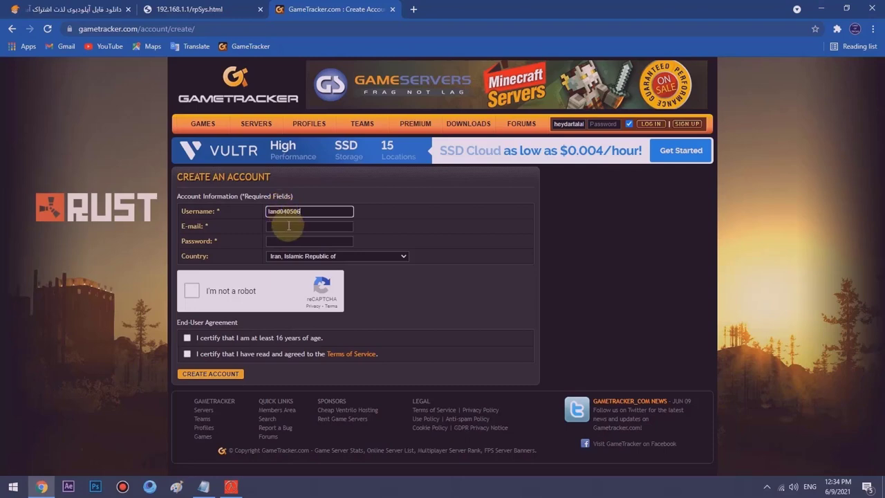
pyautogui.click(289, 226)
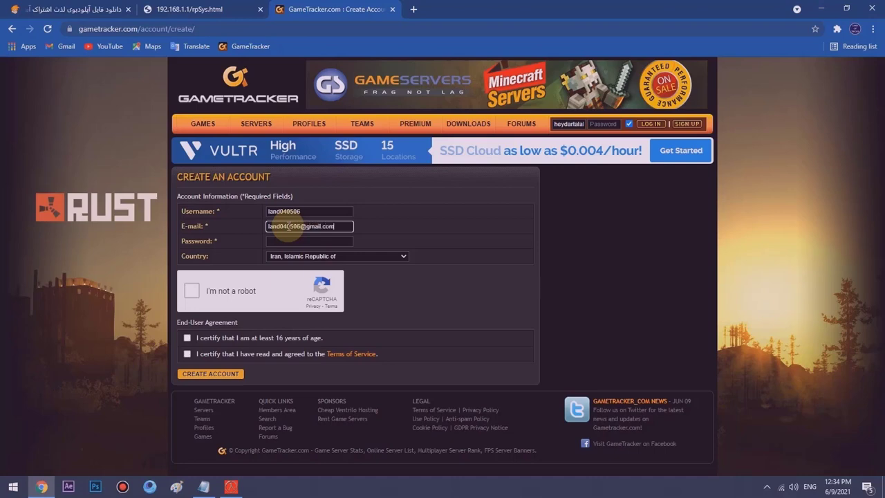
pyautogui.click(292, 241)
pyautogui.write('•••')
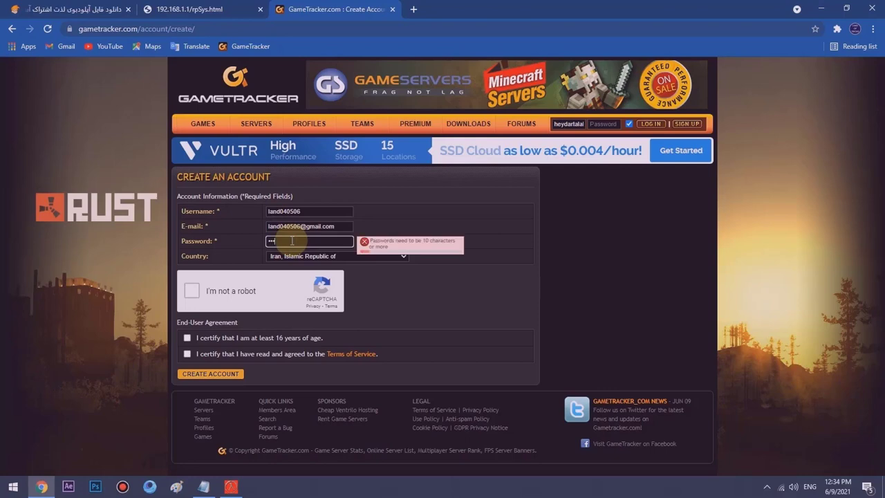
pyautogui.write('•••••••')
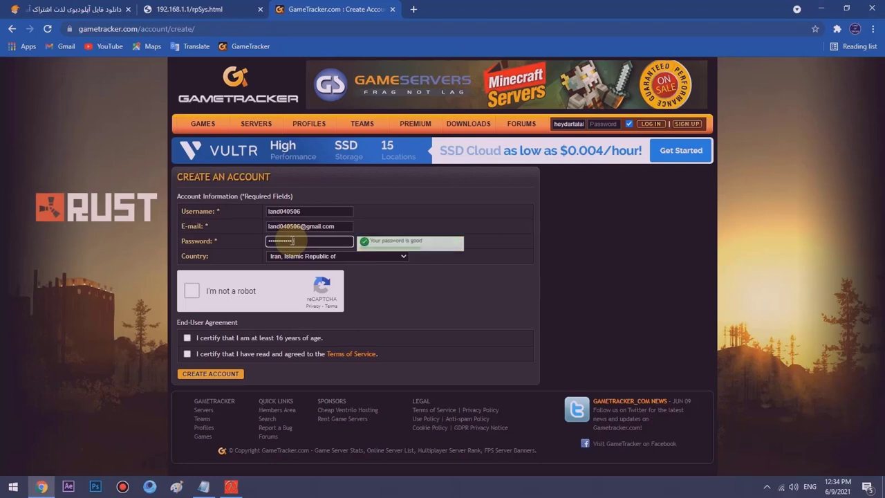
# - Pass the reCAPTCHA check and leave the country set to Iran
pyautogui.click(193, 291)
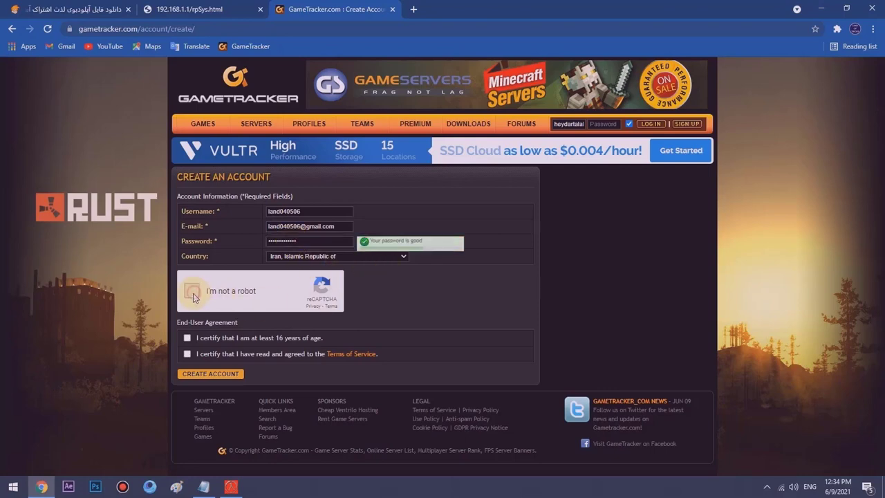
pyautogui.click(332, 255)
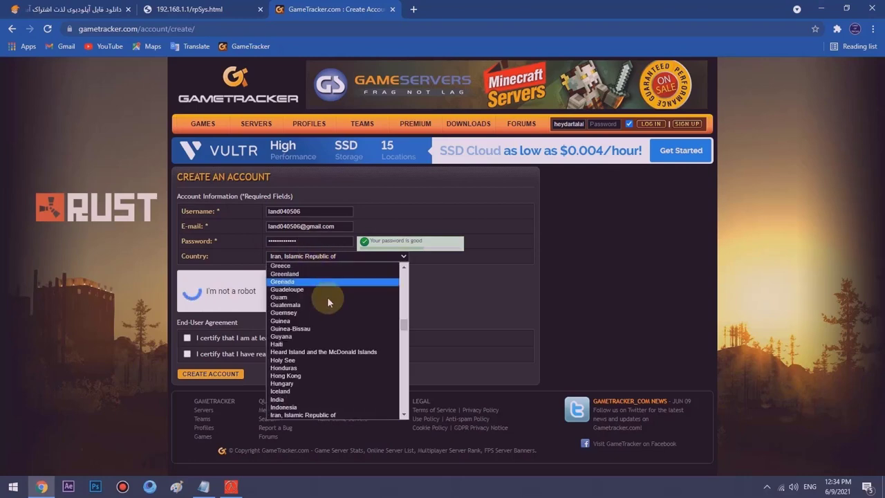
pyautogui.scroll(5, 330, 304)
pyautogui.click(332, 257)
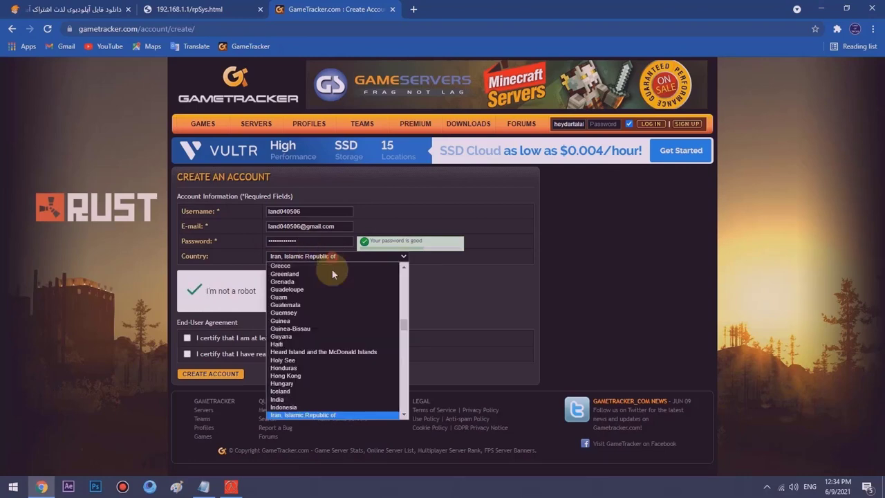
pyautogui.scroll(-8, 334, 280)
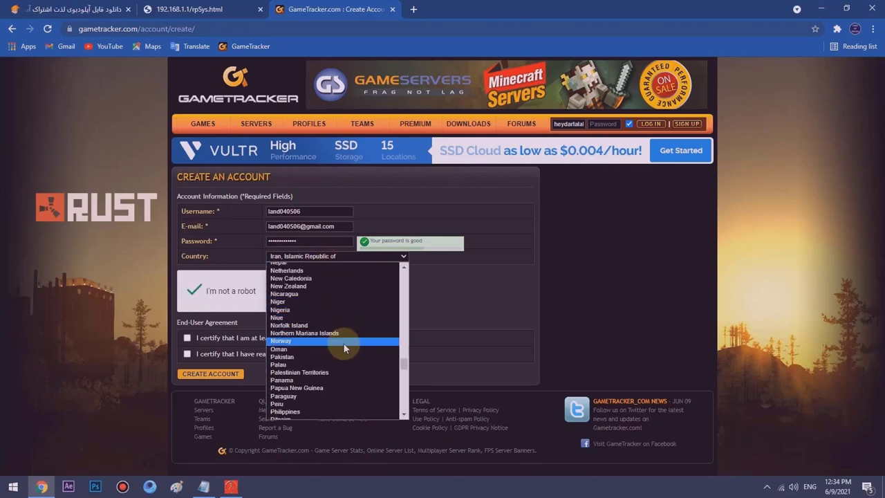
pyautogui.scroll(8, 337, 311)
pyautogui.click(343, 253)
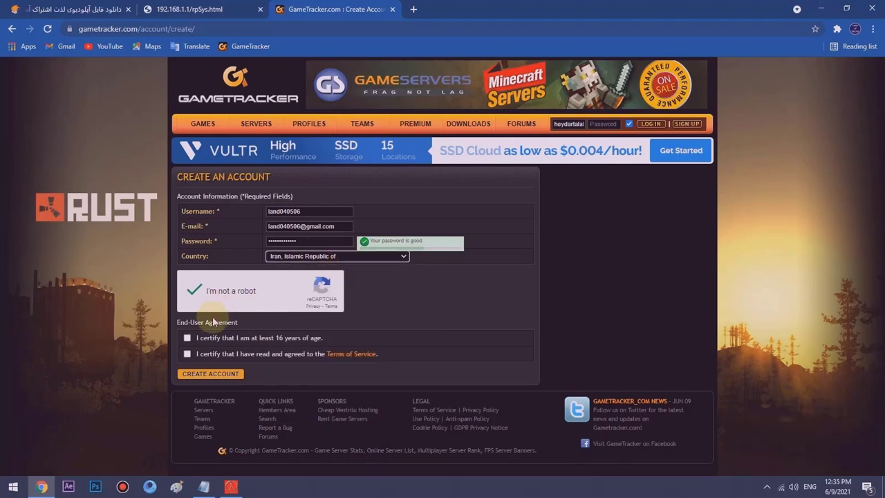
# - Tick the age-16 and Terms of Service agreements and submit the registration
pyautogui.click(186, 338)
pyautogui.click(186, 353)
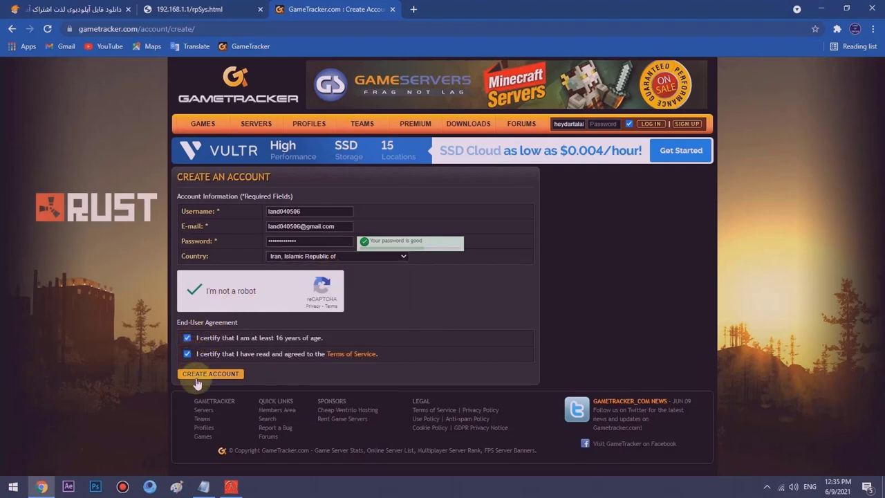
pyautogui.click(198, 376)
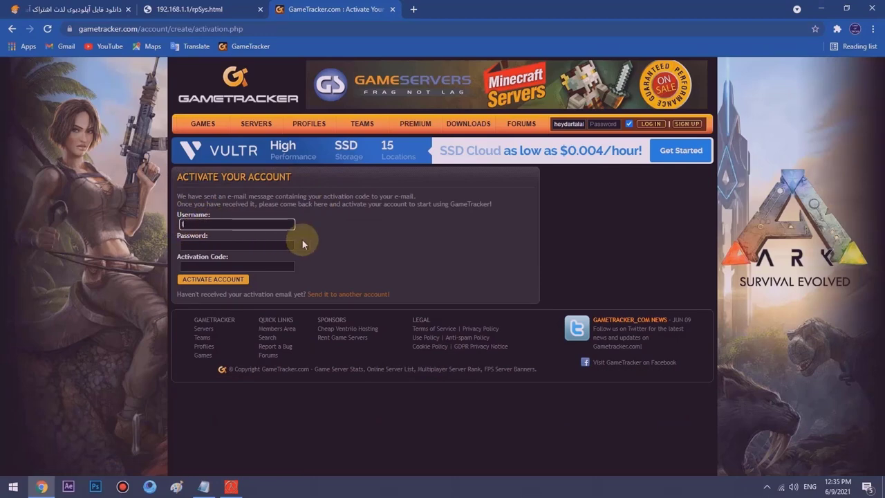
# - Enter the account username and password on the activation form, then open a new tab
pyautogui.click(267, 243)
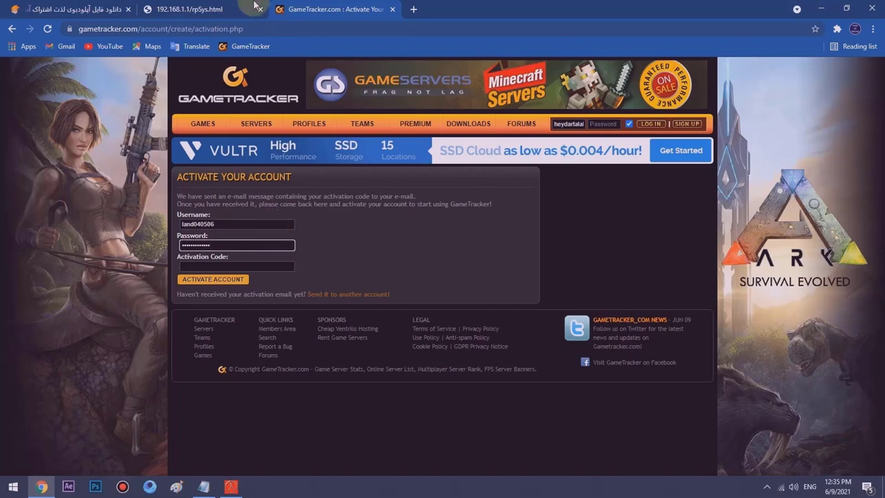
pyautogui.click(414, 9)
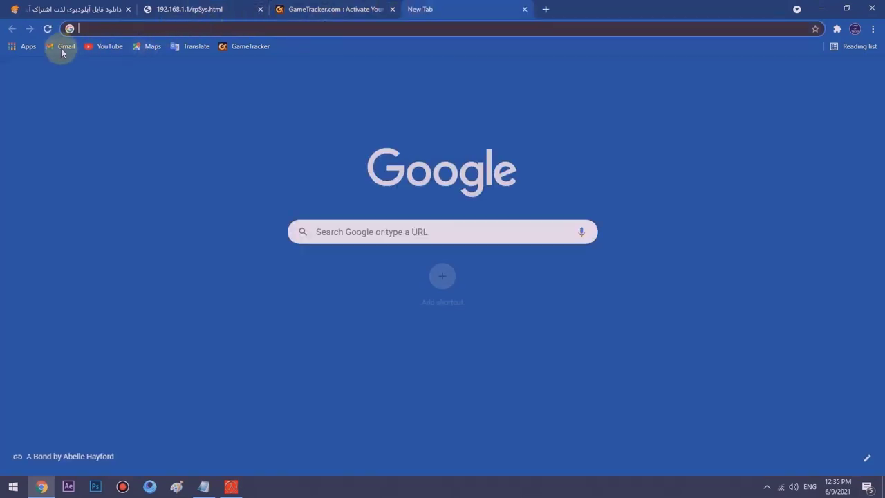
# - Copy the activation code from Gmail's GameTracker Account Info email and return to GameTracker
pyautogui.click(62, 48)
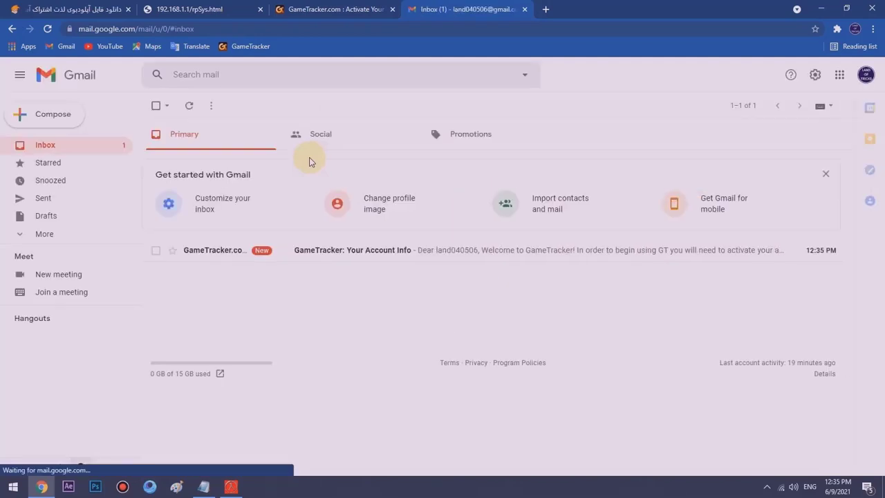
pyautogui.click(322, 250)
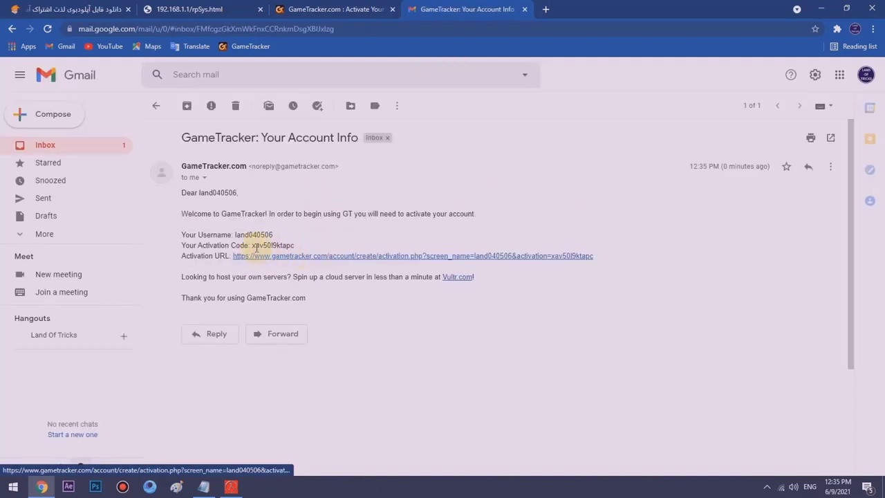
pyautogui.moveTo(179, 246); pyautogui.dragTo(215, 247)
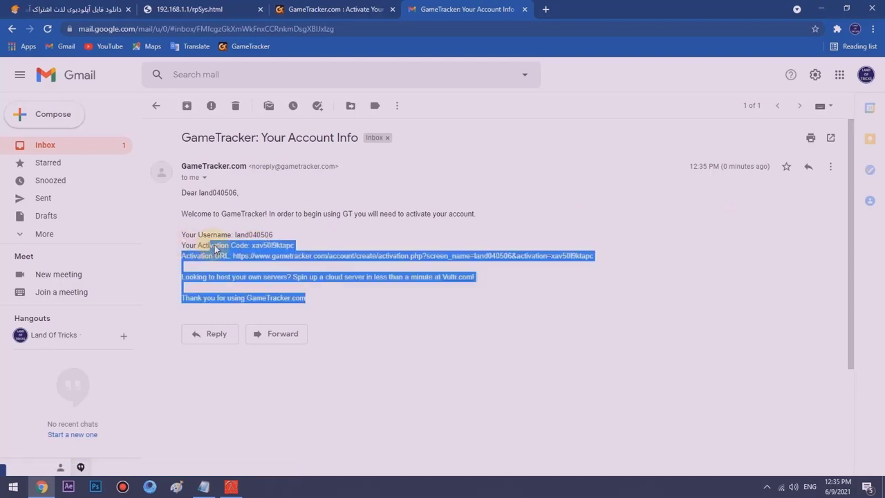
pyautogui.click(207, 246)
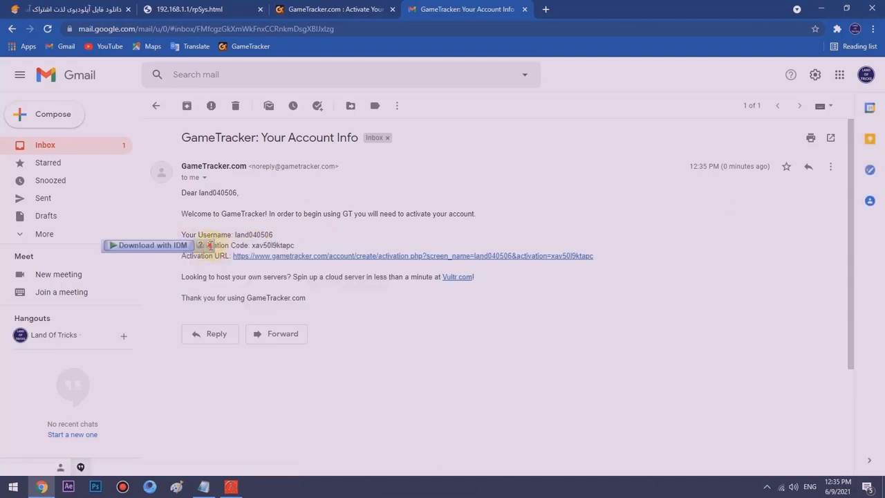
pyautogui.moveTo(224, 248); pyautogui.dragTo(235, 248)
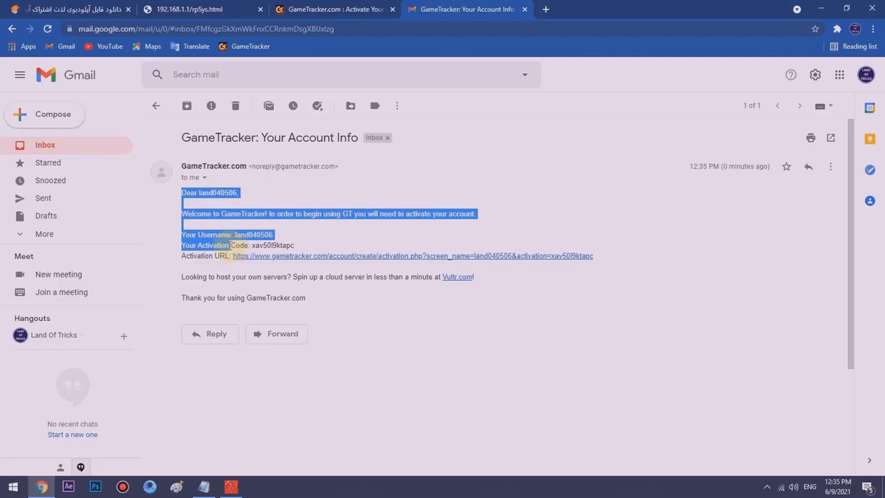
pyautogui.click(252, 246)
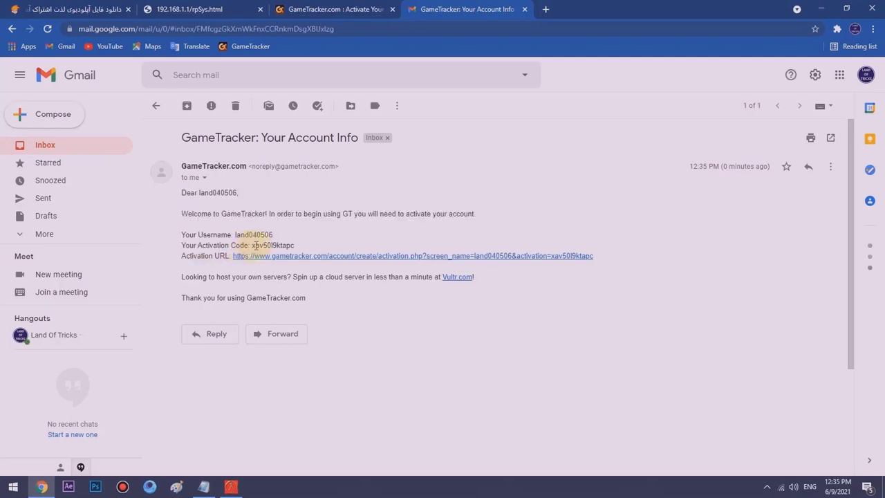
pyautogui.rightClick(293, 249)
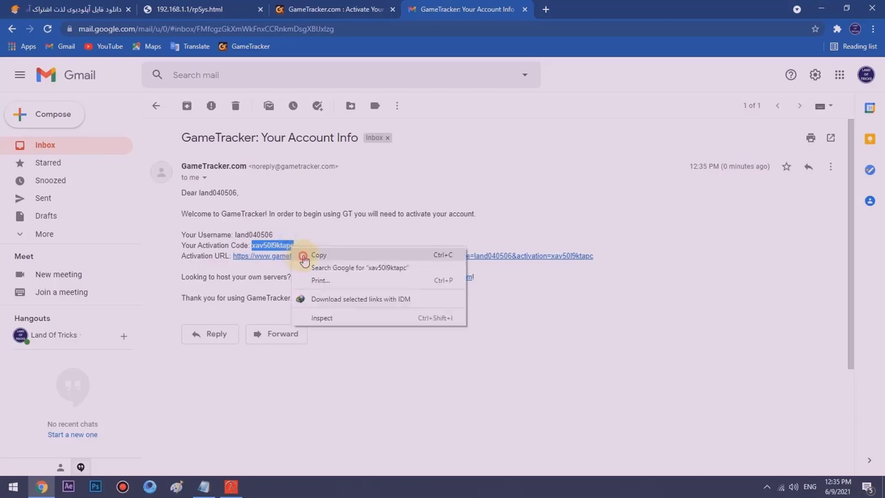
pyautogui.click(318, 255)
pyautogui.click(295, 9)
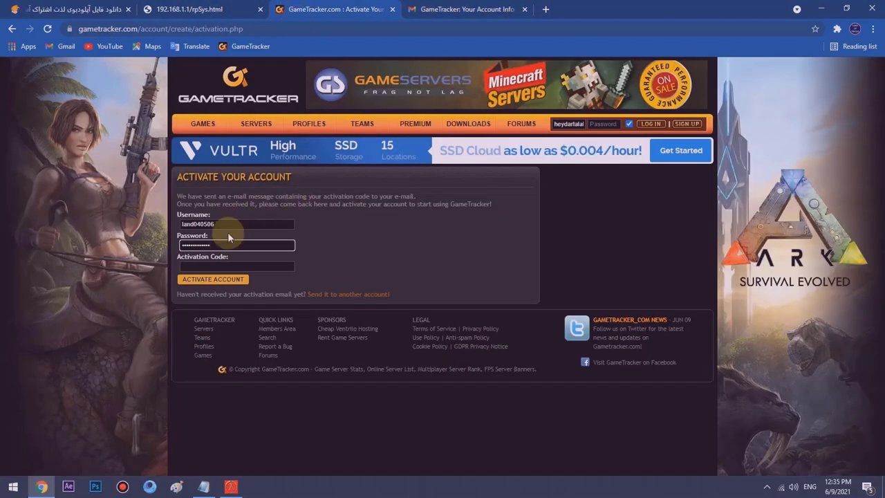
# - Paste the copied activation code and activate the new GameTracker account
pyautogui.click(220, 267)
pyautogui.rightClick(218, 267)
pyautogui.click(241, 353)
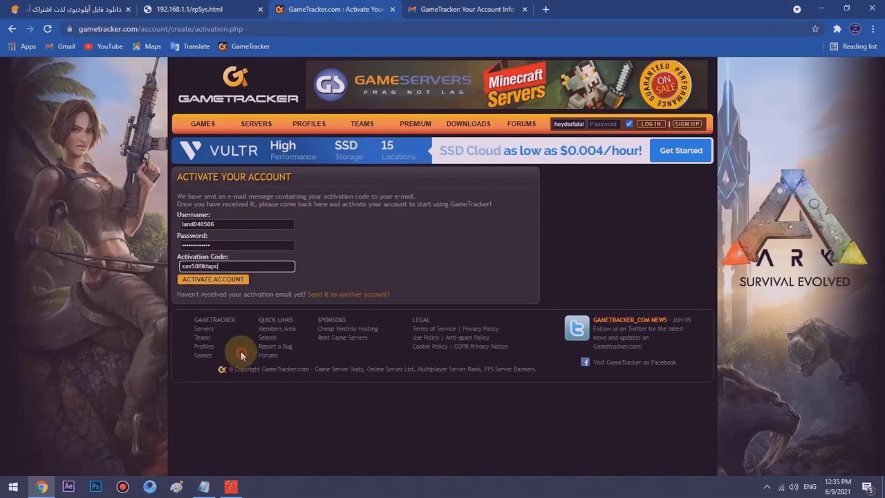
pyautogui.click(225, 282)
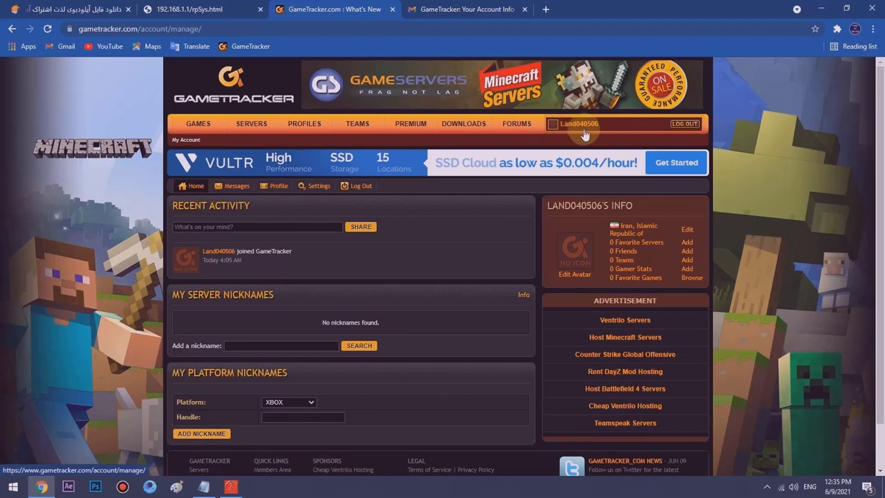
pyautogui.scroll(-1, 367, 228)
pyautogui.scroll(1, 401, 200)
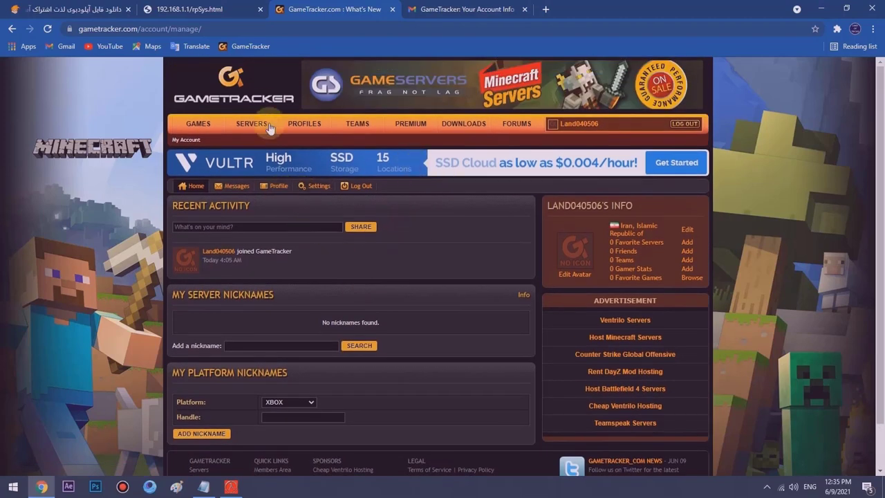
# - On the Servers page, set the Add A Server game type to Counter Strike 1.6
pyautogui.click(241, 136)
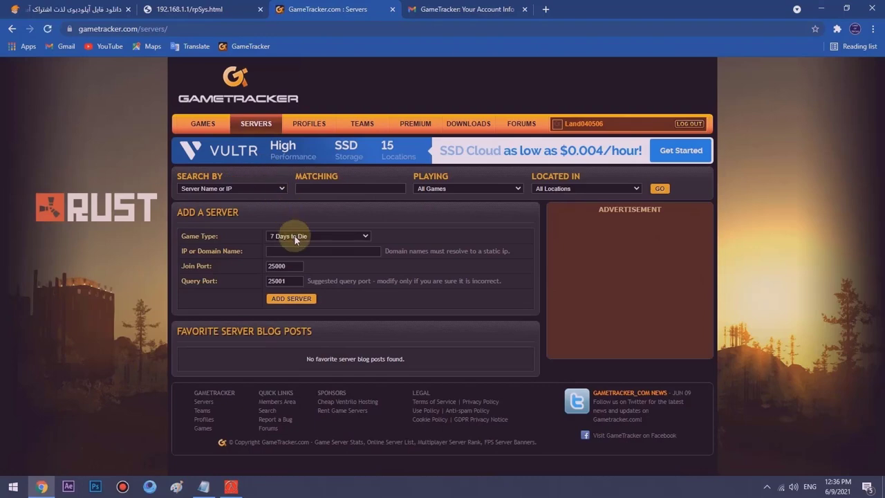
pyautogui.click(296, 237)
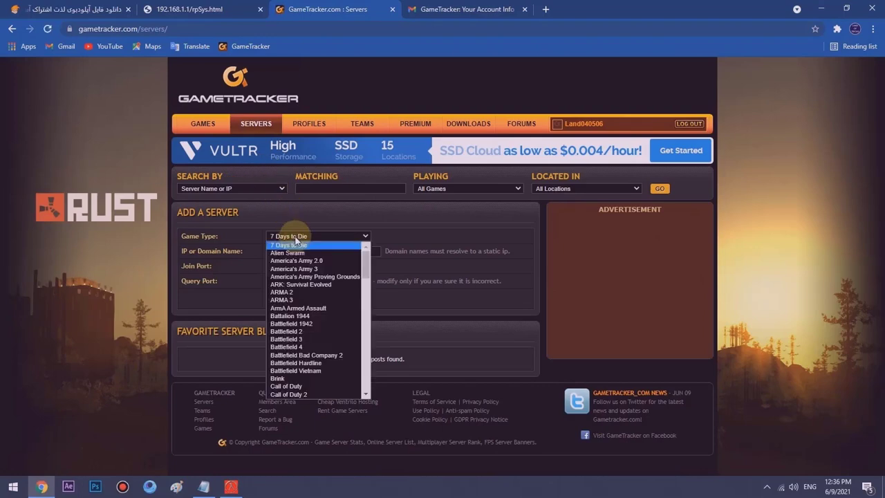
pyautogui.click(286, 206)
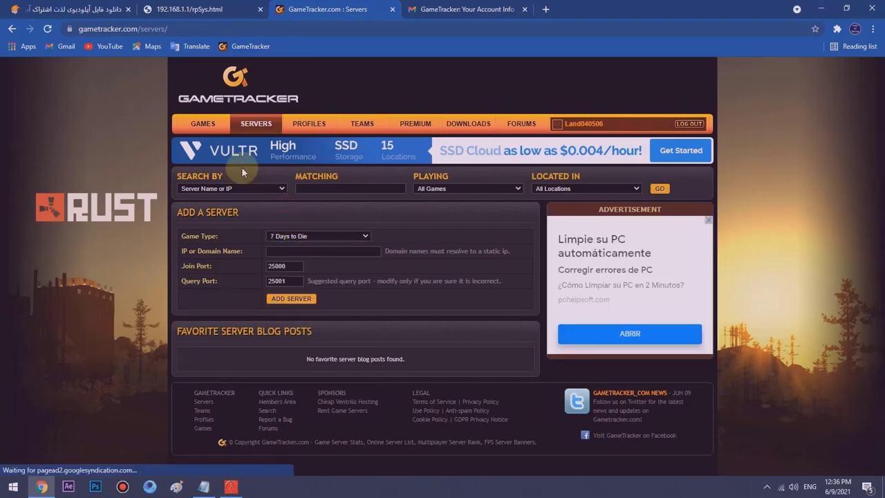
pyautogui.click(249, 131)
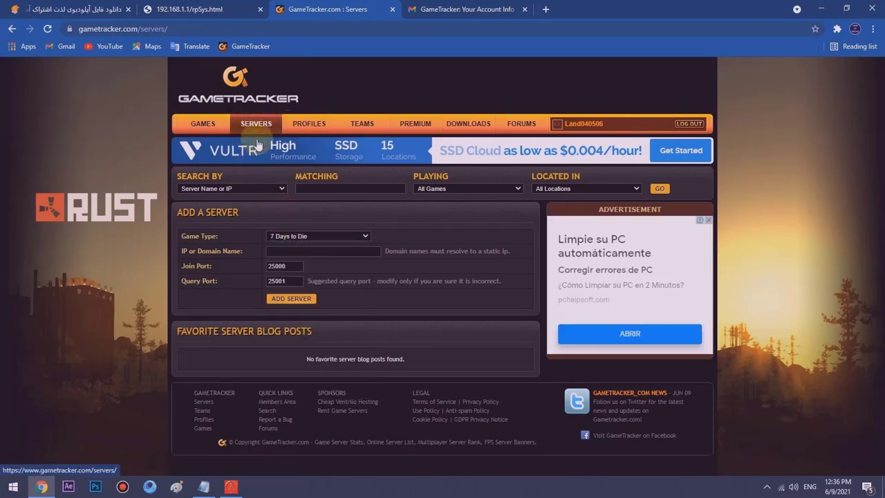
pyautogui.click(294, 236)
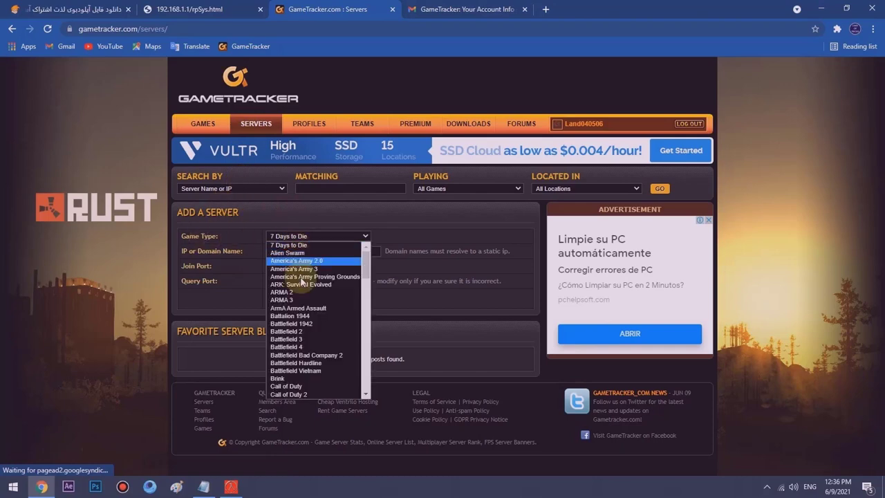
pyautogui.scroll(-5, 307, 297)
pyautogui.scroll(4, 309, 311)
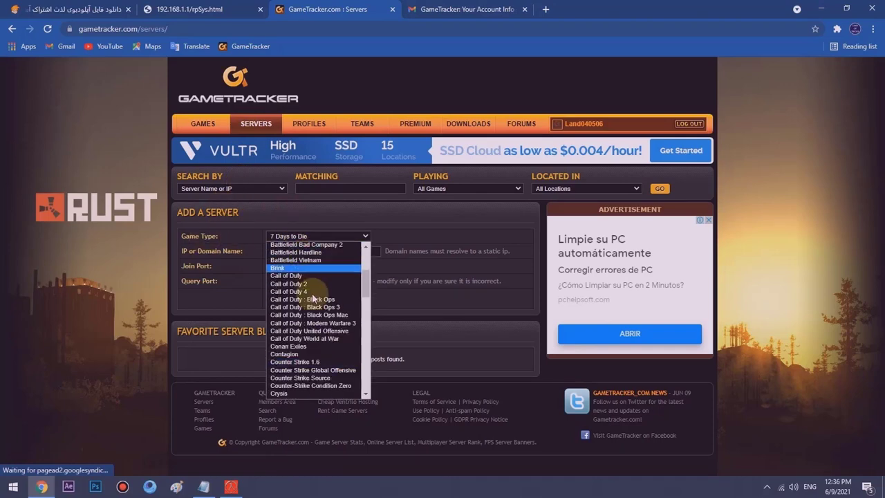
pyautogui.click(317, 362)
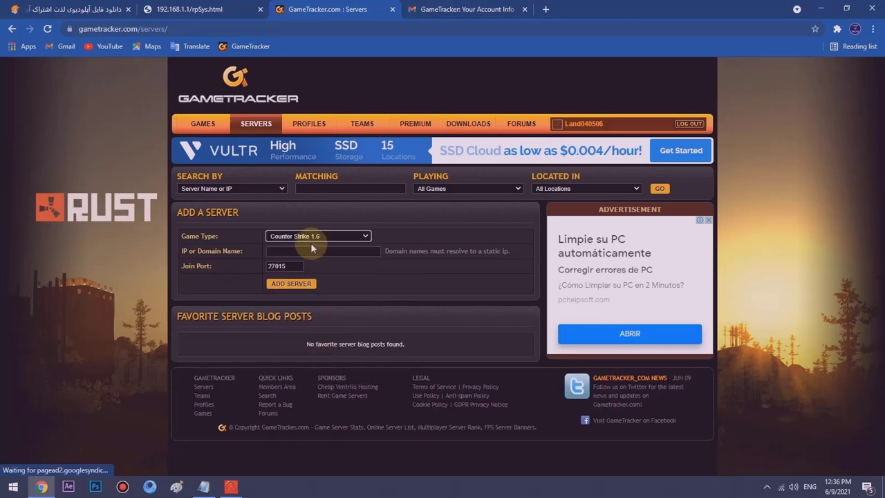
# - Keep the join port at 27015, checking it against the Land Of Tricks server window
pyautogui.doubleClick(210, 251)
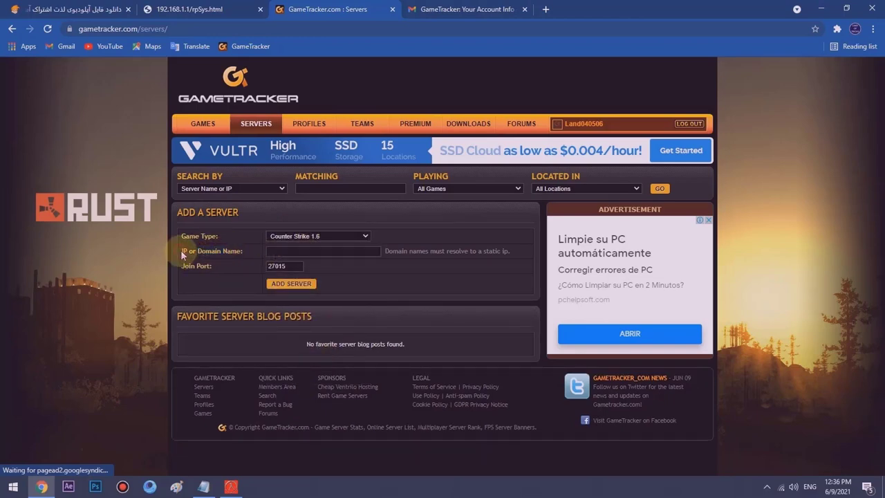
pyautogui.moveTo(184, 251); pyautogui.dragTo(210, 256)
pyautogui.click(219, 260)
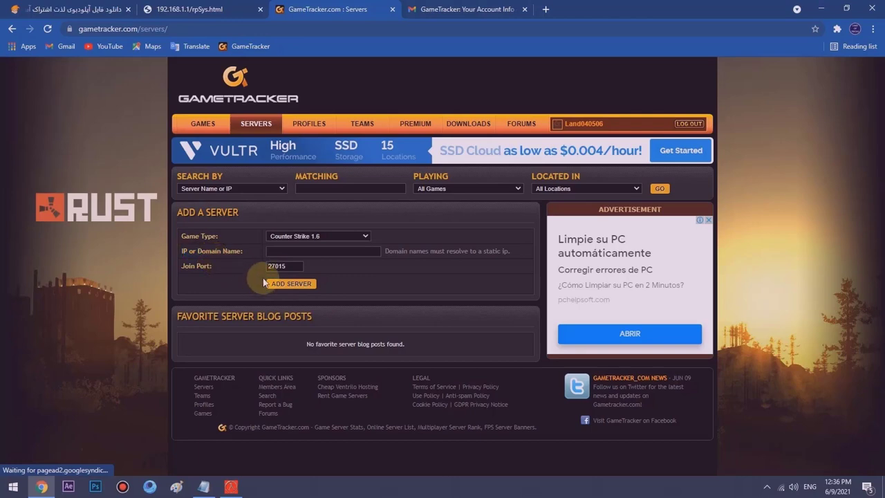
pyautogui.click(271, 267)
pyautogui.click(200, 267)
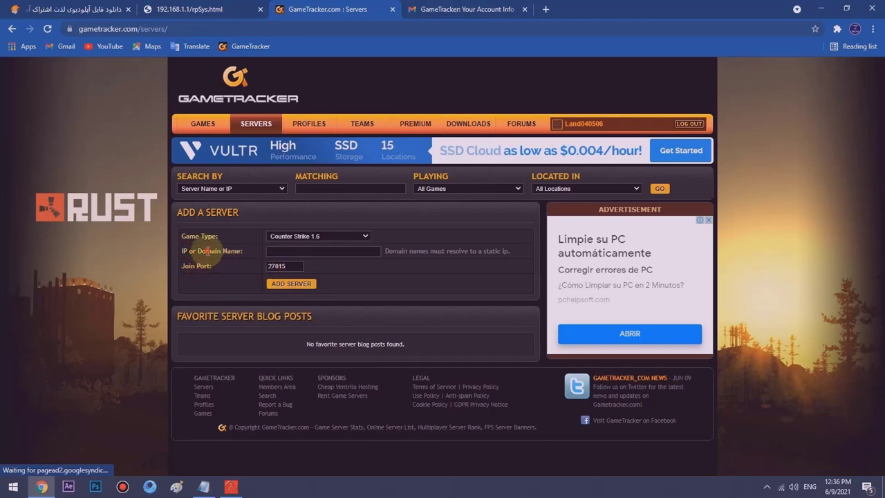
pyautogui.click(230, 486)
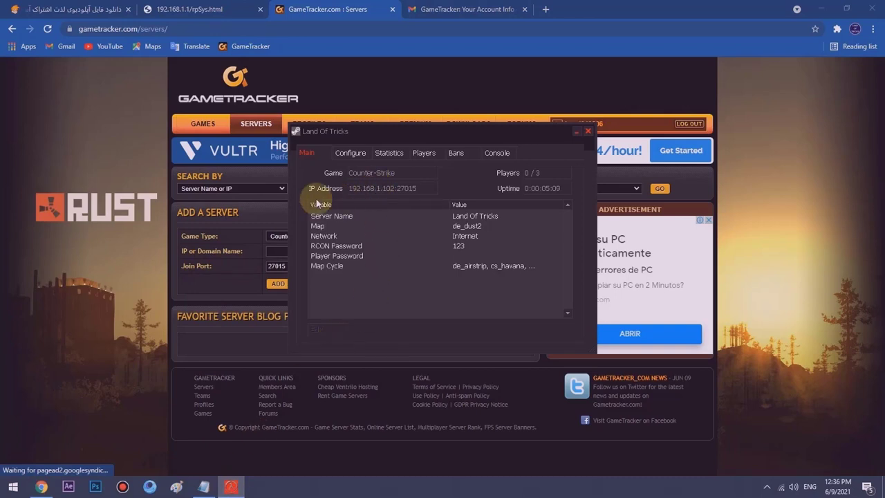
pyautogui.click(576, 131)
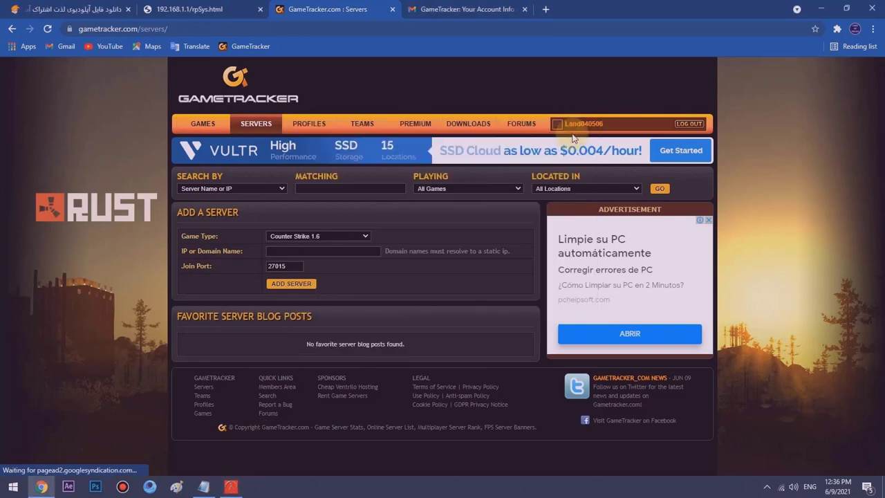
pyautogui.click(545, 9)
pyautogui.write('whatsapp')
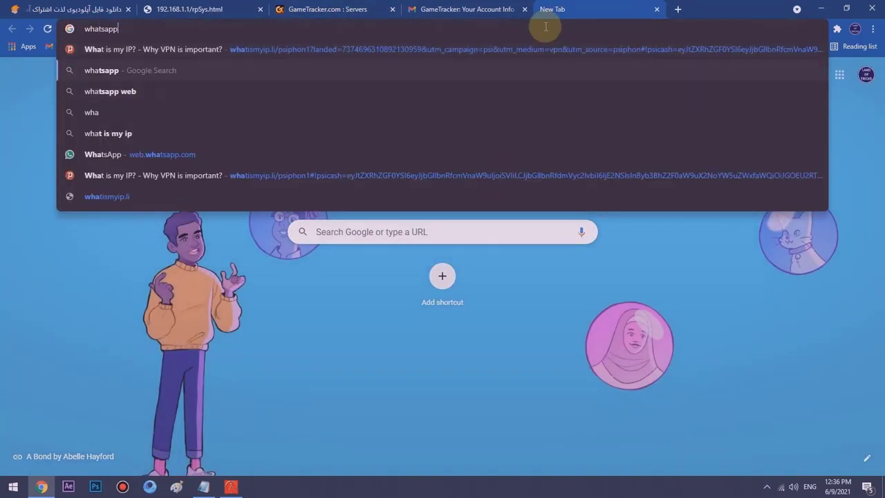
pyautogui.press('Up')
pyautogui.press('Return')
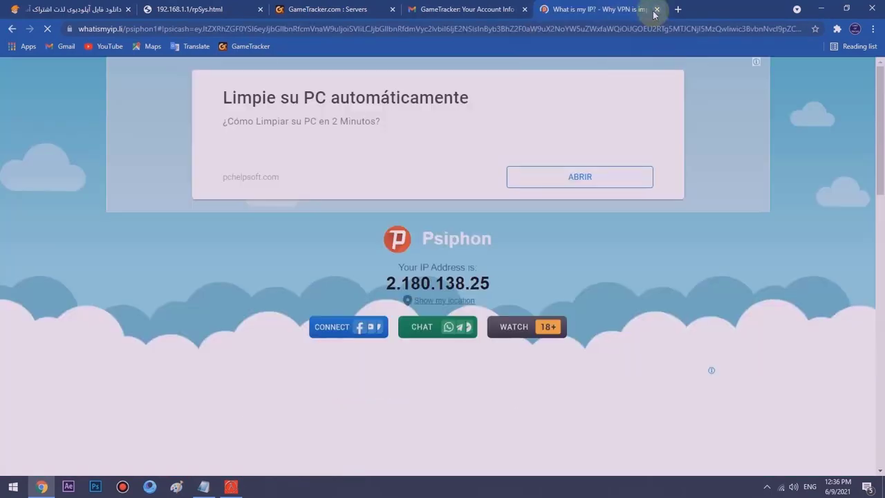
pyautogui.doubleClick(432, 281)
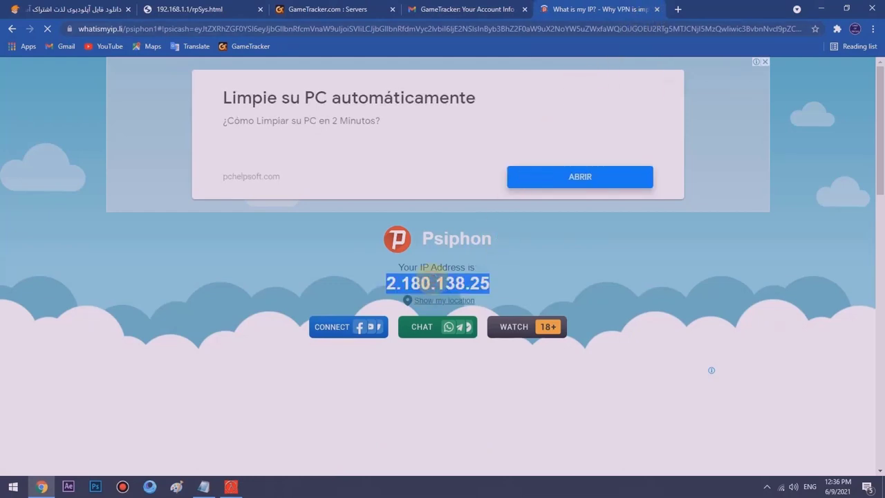
pyautogui.click(453, 9)
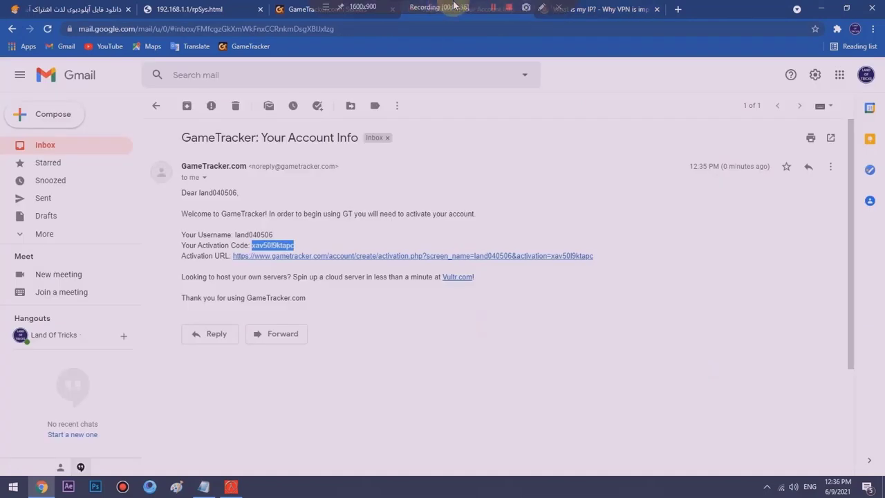
pyautogui.click(367, 7)
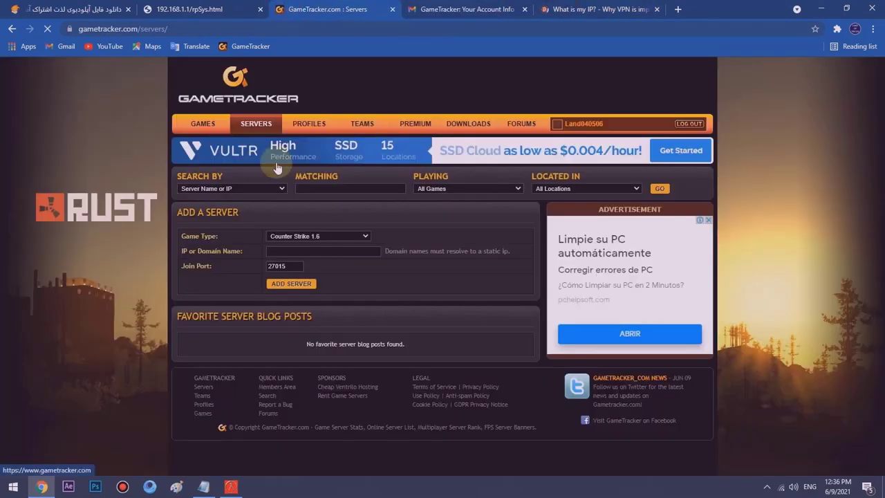
# - Enter 2.180.138.25 with join port 27015, verified in the server window, and add the server
pyautogui.click(282, 251)
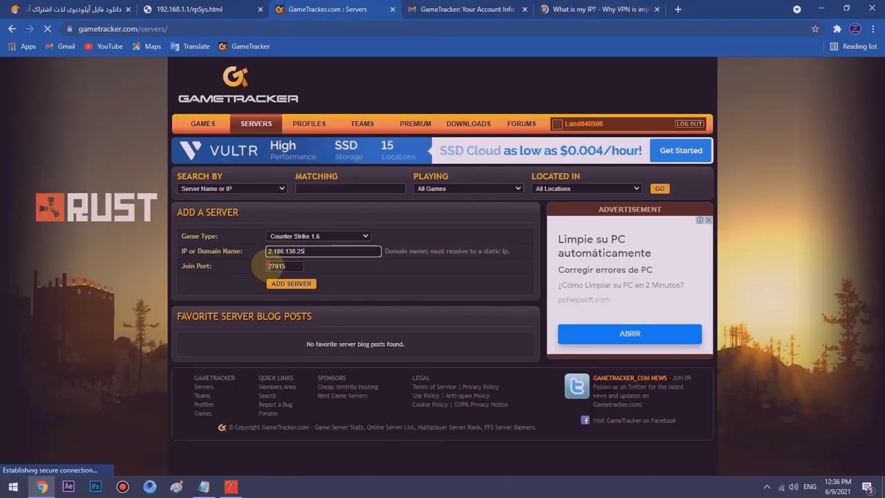
pyautogui.click(268, 267)
pyautogui.click(229, 487)
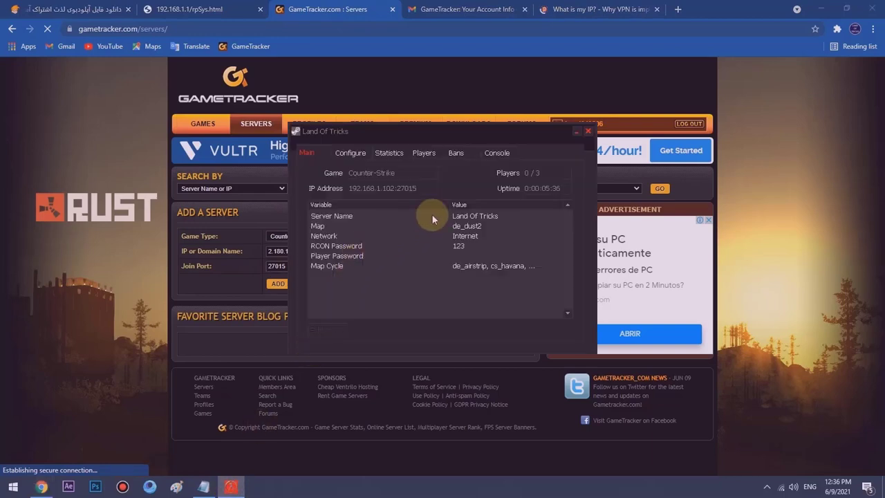
pyautogui.click(413, 188)
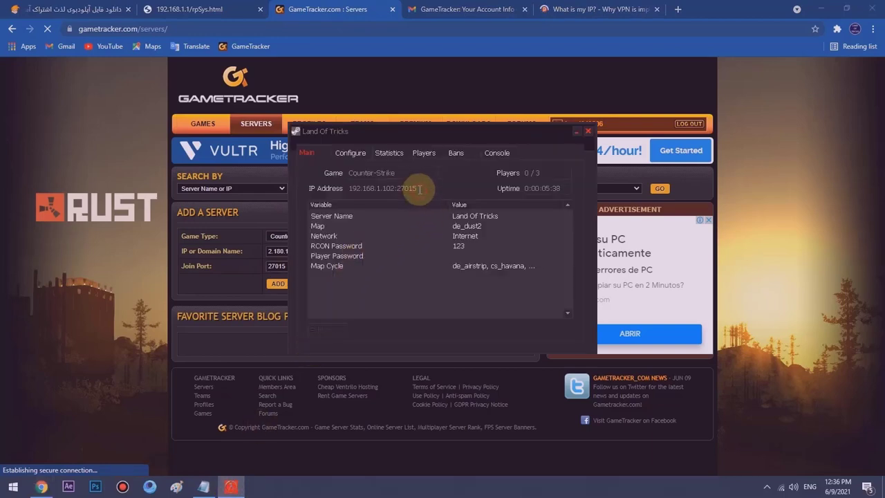
pyautogui.moveTo(417, 188); pyautogui.dragTo(398, 187)
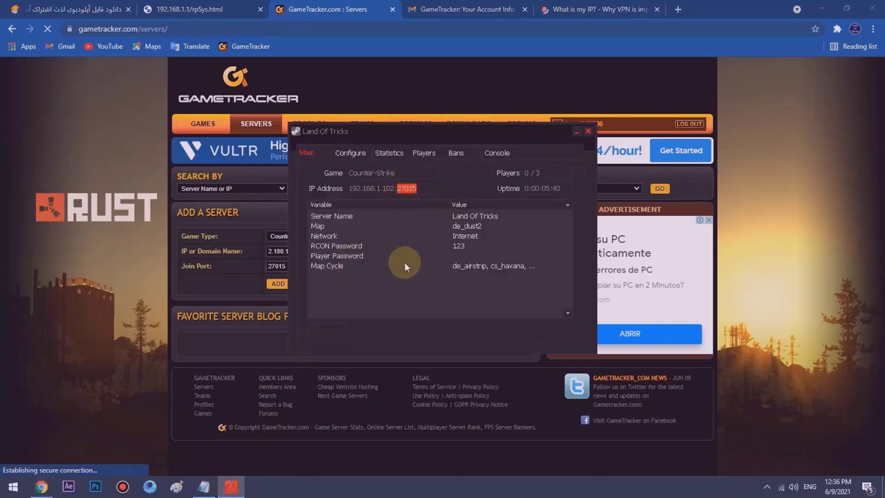
pyautogui.click(283, 267)
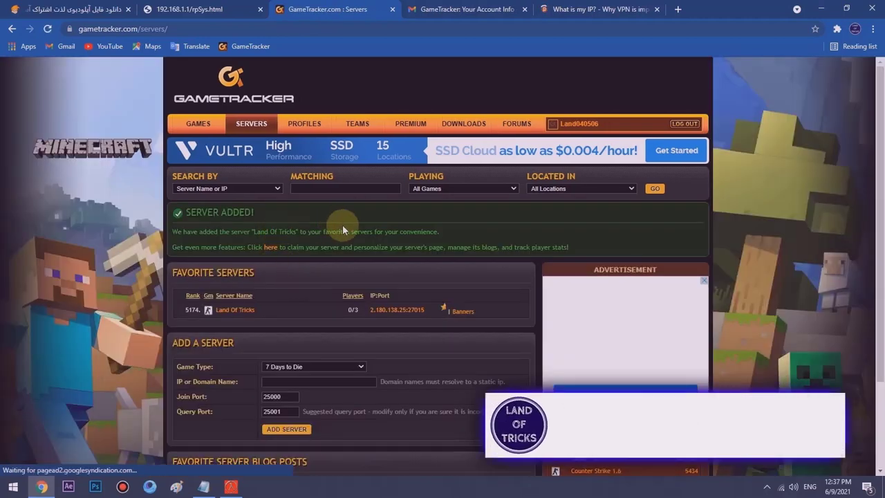
# - Review the 'Server Added!' confirmation and the offer of more server features
pyautogui.moveTo(350, 232); pyautogui.dragTo(440, 233)
pyautogui.click(428, 242)
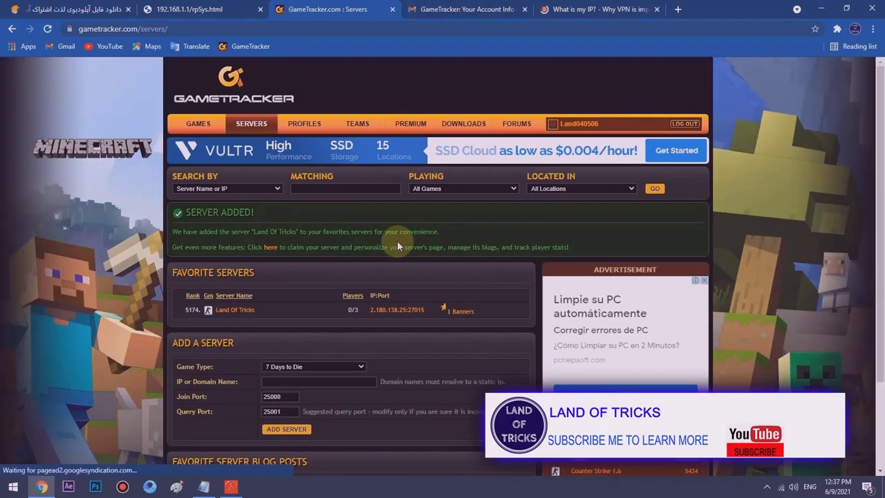
pyautogui.moveTo(284, 242); pyautogui.dragTo(353, 248)
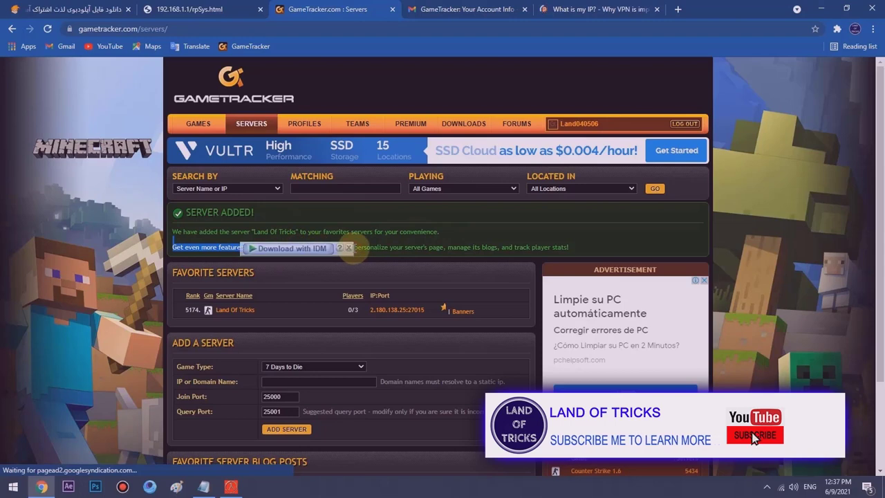
pyautogui.click(266, 254)
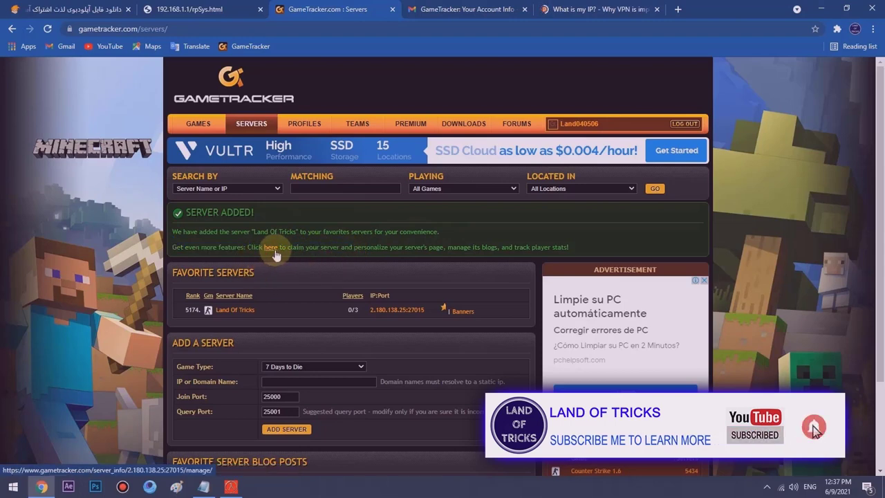
# - Open the Land Of Tricks Server Banners page and copy the address 2.180.138.25:27015
pyautogui.click(270, 247)
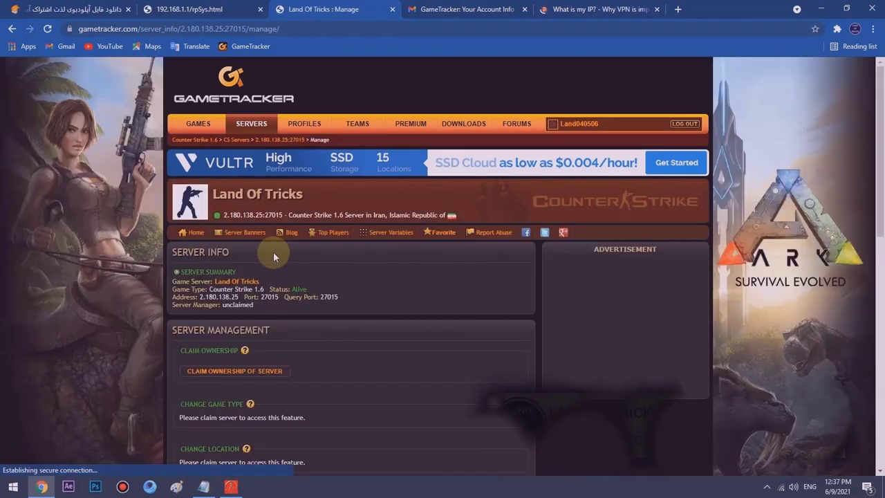
pyautogui.scroll(-1, 291, 258)
pyautogui.scroll(-1, 291, 260)
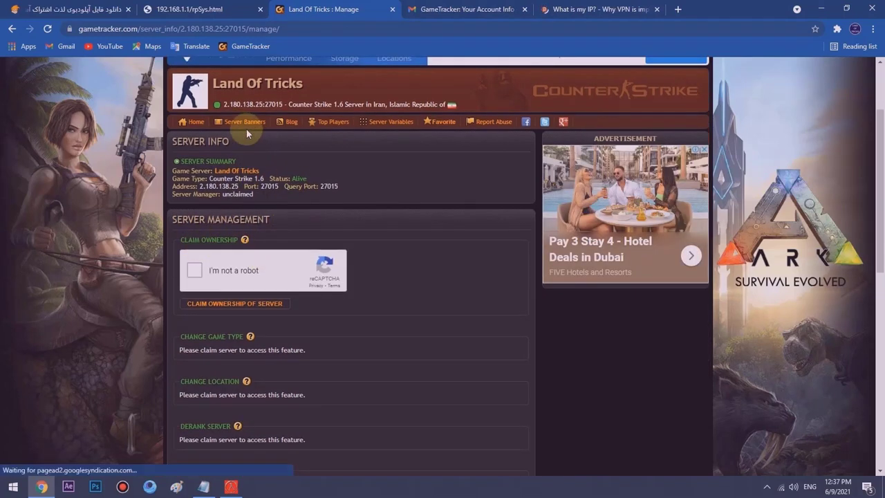
pyautogui.click(226, 126)
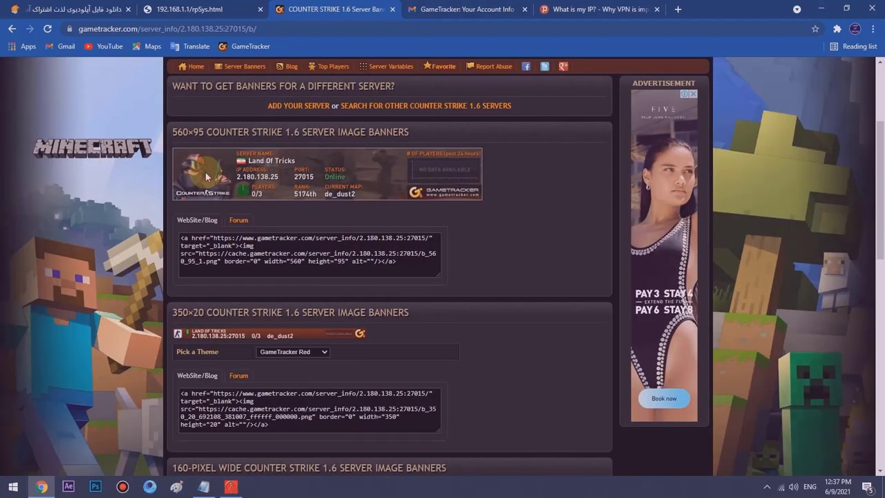
pyautogui.scroll(1, 205, 176)
pyautogui.scroll(-1, 343, 224)
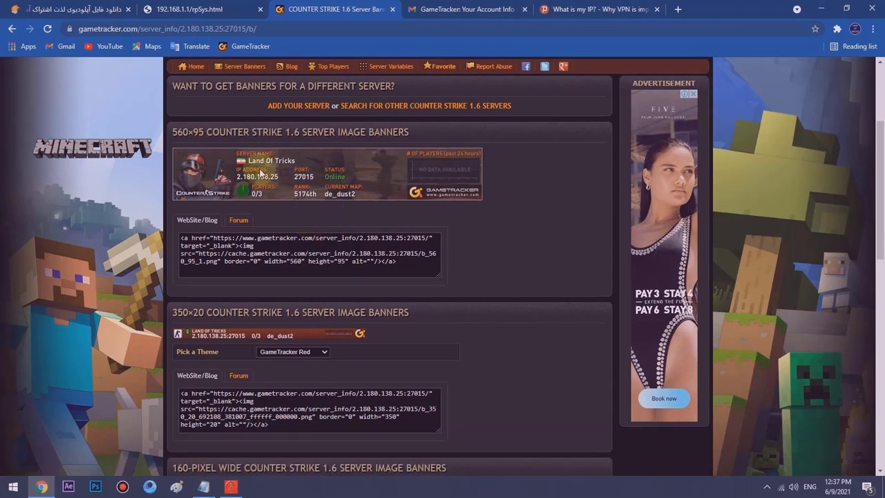
pyautogui.scroll(2, 261, 173)
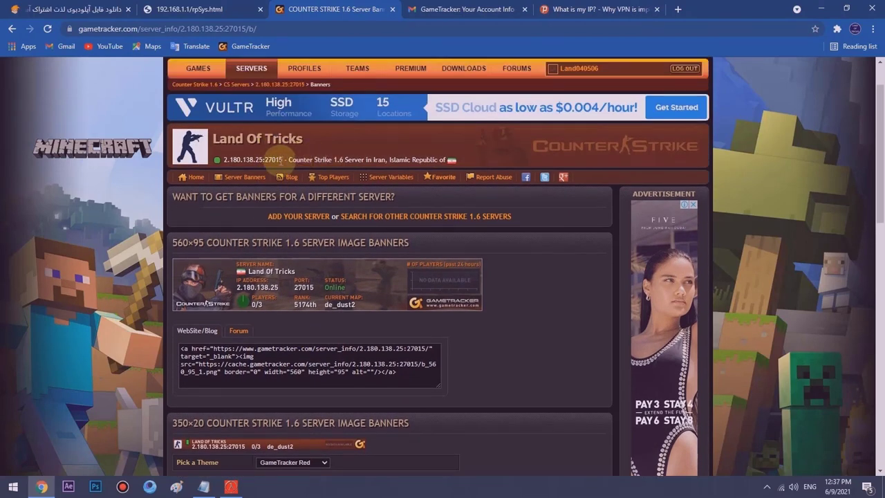
pyautogui.moveTo(273, 159); pyautogui.dragTo(230, 159)
pyautogui.rightClick(225, 158)
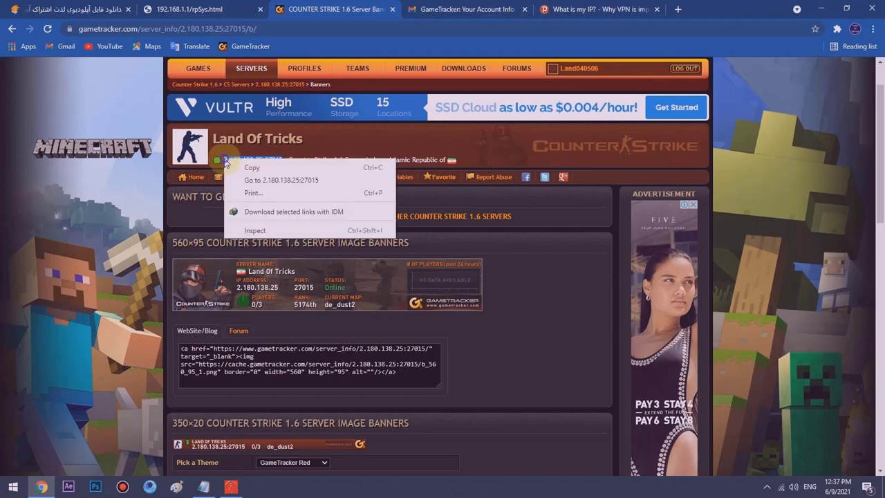
pyautogui.click(235, 163)
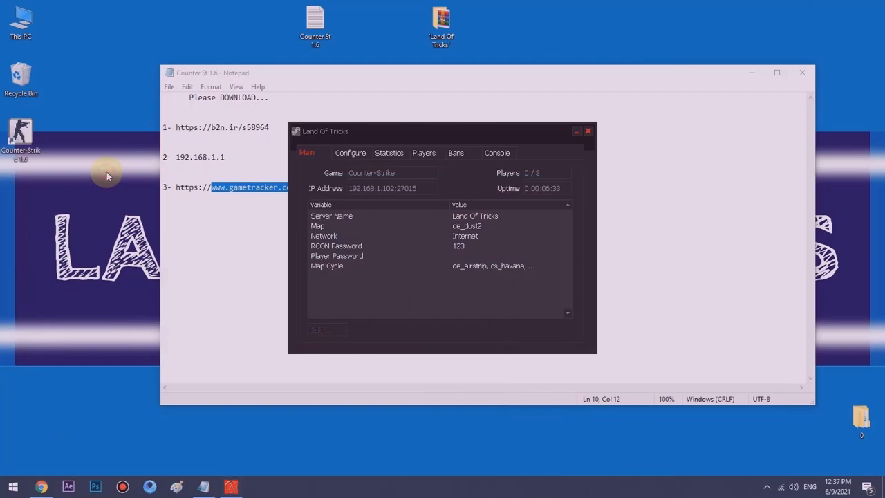
# - Launch Counter-Strike 1.6 and bring up the Favorites list in the server browser
pyautogui.doubleClick(20, 132)
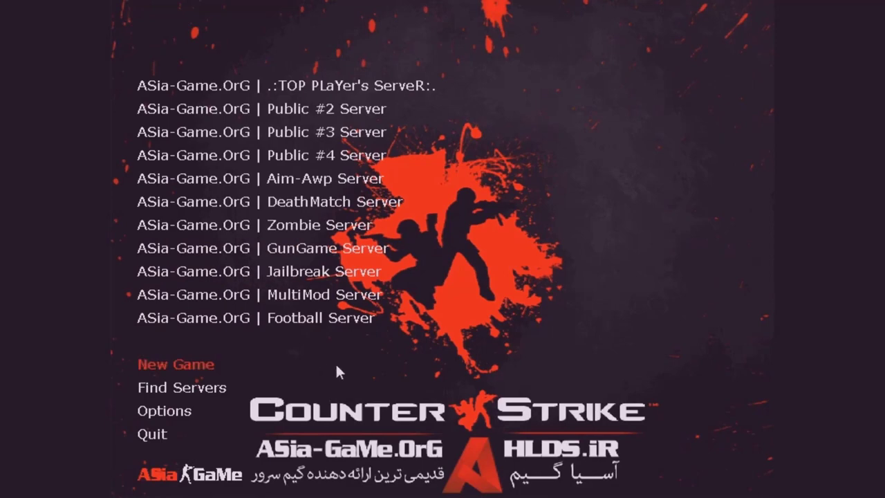
pyautogui.click(163, 384)
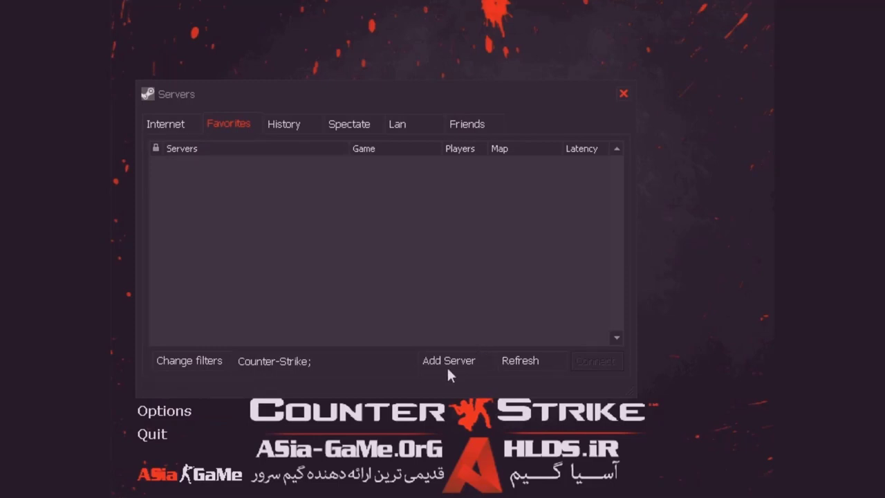
pyautogui.click(282, 124)
pyautogui.click(349, 124)
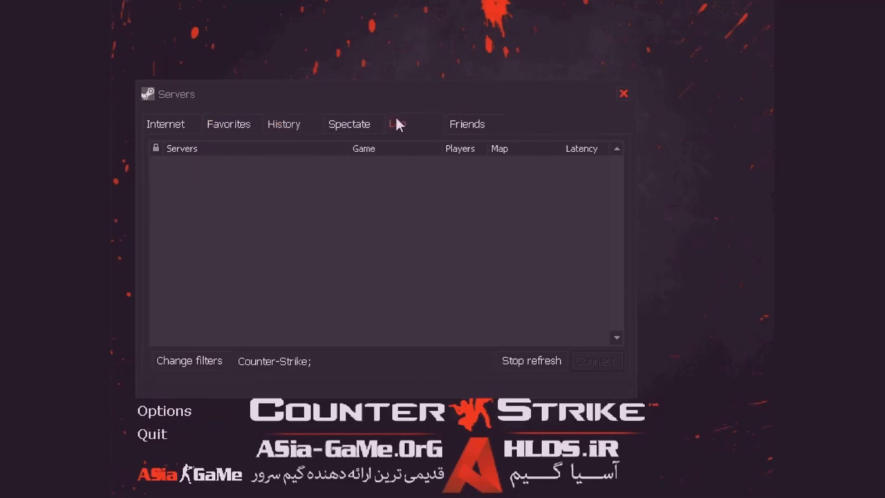
pyautogui.click(453, 124)
pyautogui.click(348, 122)
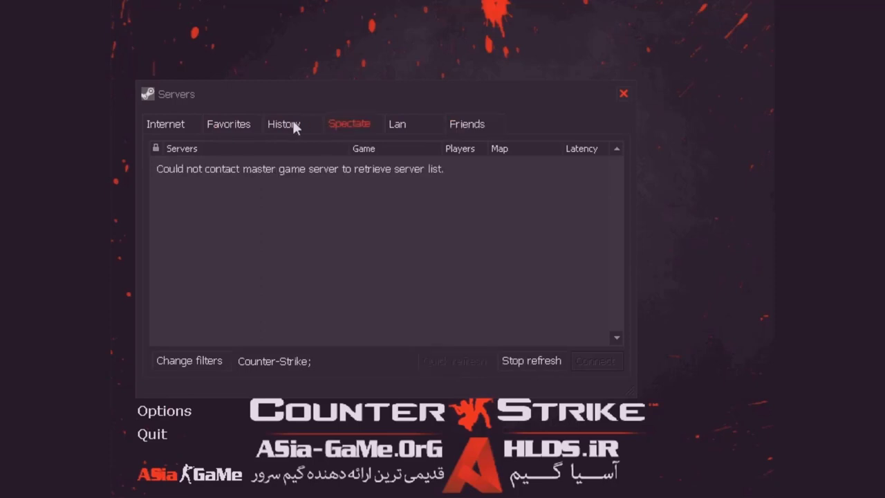
pyautogui.click(284, 123)
pyautogui.click(228, 123)
pyautogui.click(182, 125)
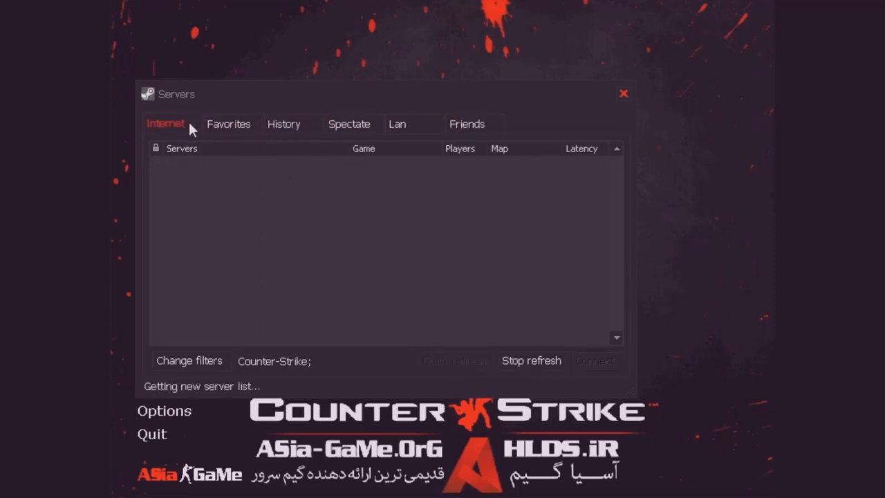
pyautogui.click(233, 128)
pyautogui.click(276, 127)
pyautogui.click(239, 127)
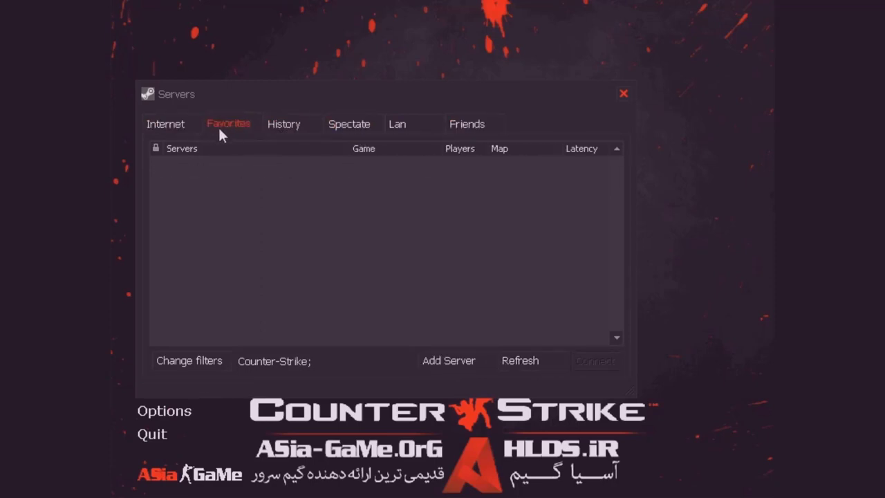
# - Add 2.180.138.25:27015 as a favourite server by pasting the copied address
pyautogui.click(454, 355)
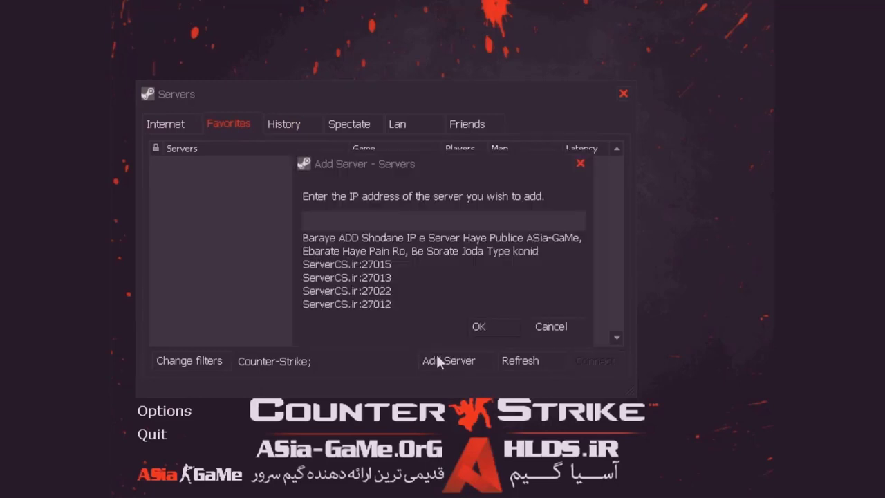
pyautogui.rightClick(380, 223)
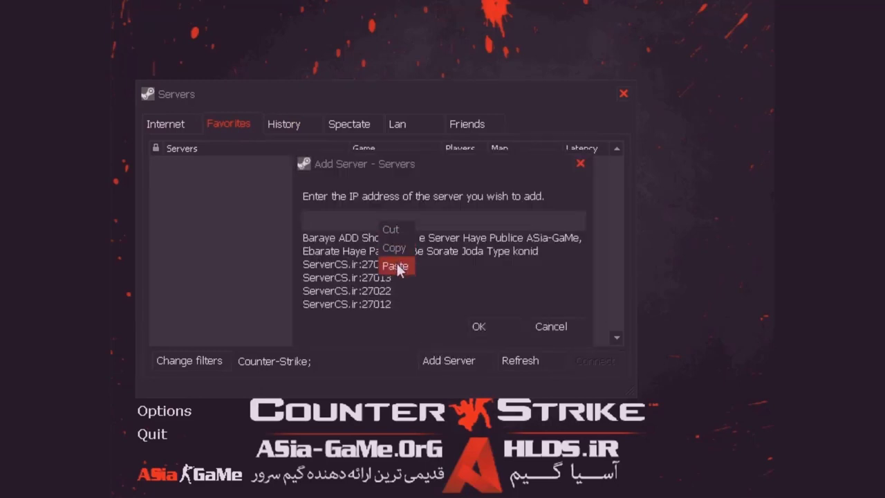
pyautogui.click(395, 264)
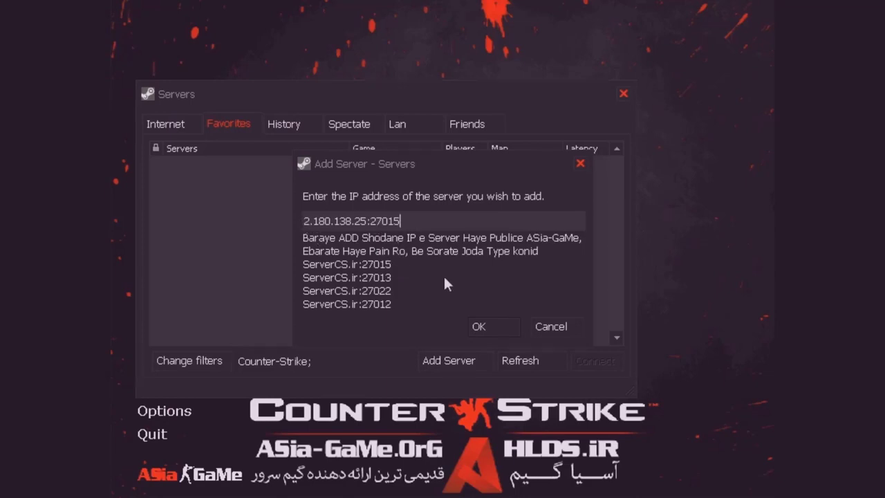
pyautogui.click(476, 327)
# - Connect to Land Of Tricks and join a team with a chosen player class
pyautogui.doubleClick(425, 164)
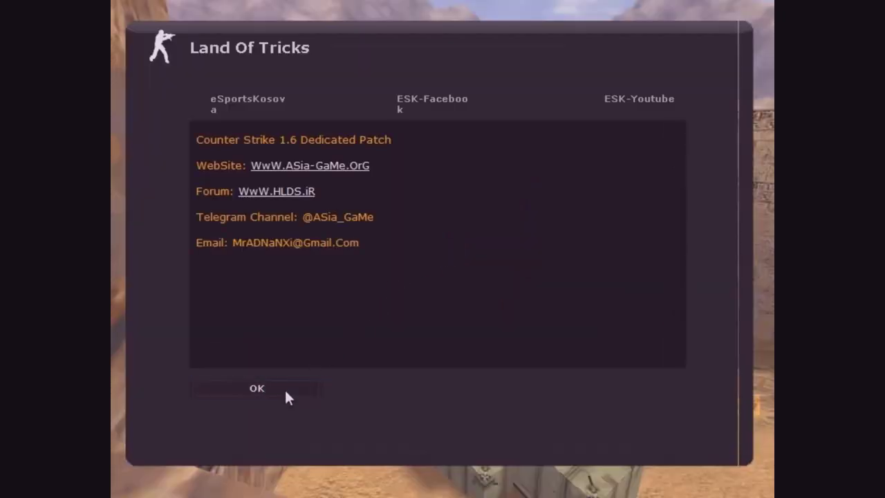
pyautogui.click(286, 391)
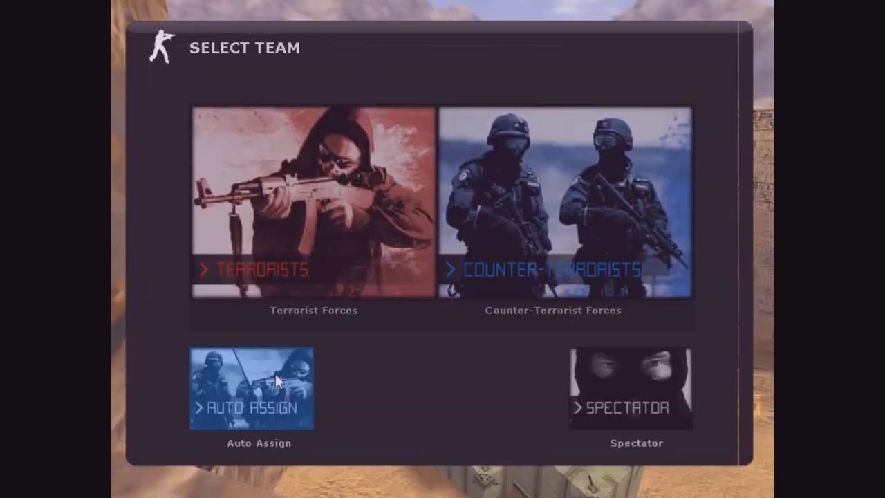
pyautogui.click(360, 259)
pyautogui.click(241, 148)
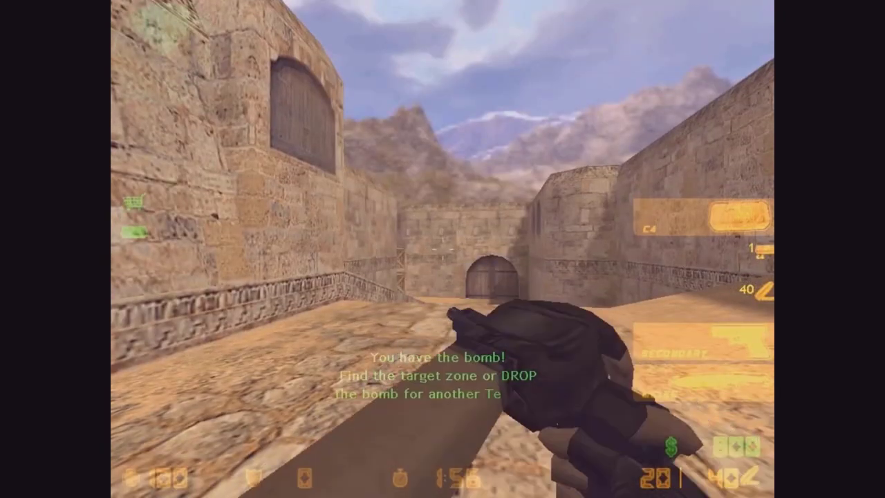
# - Switch weapons, move around de_dust2 and fire several pistol shots
pyautogui.click(443, 249)
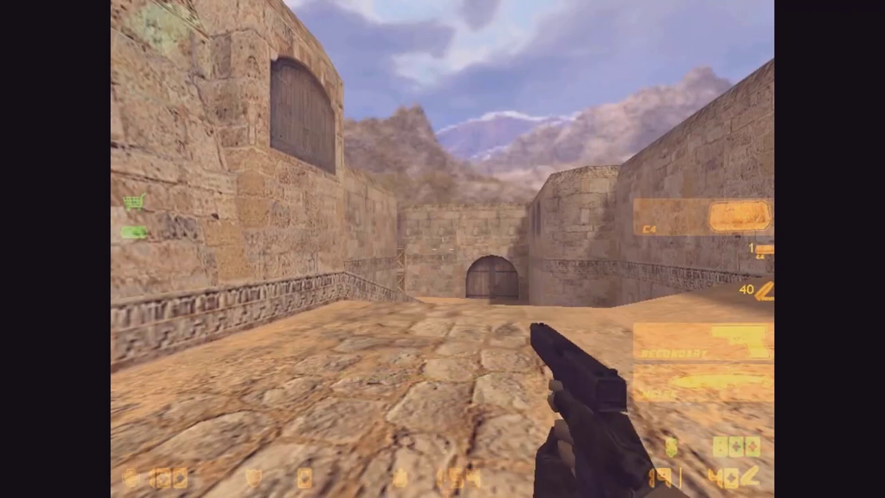
pyautogui.press('5')
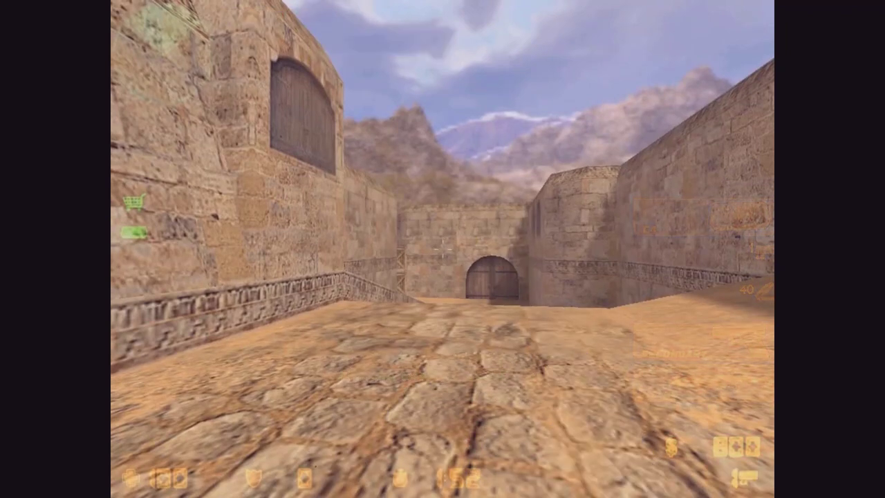
pyautogui.press('2')
pyautogui.click(442, 249)
pyautogui.press('1')
pyautogui.click(443, 249)
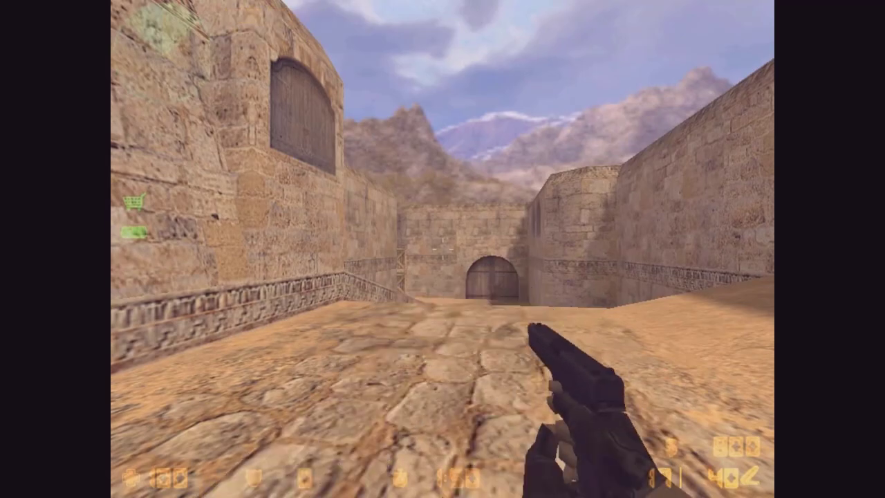
pyautogui.press('s')
pyautogui.press('w')
pyautogui.click(442, 249)
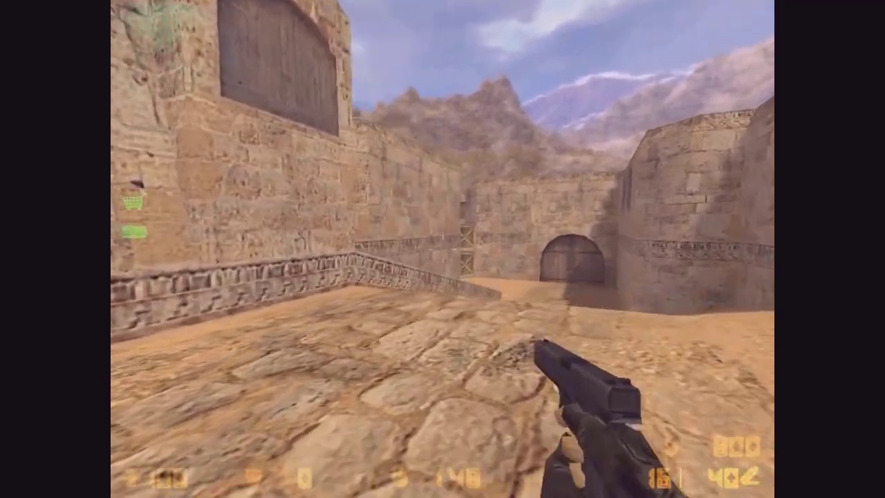
pyautogui.click(442, 249)
pyautogui.click(442, 249)
pyautogui.click(443, 249)
pyautogui.click(443, 249)
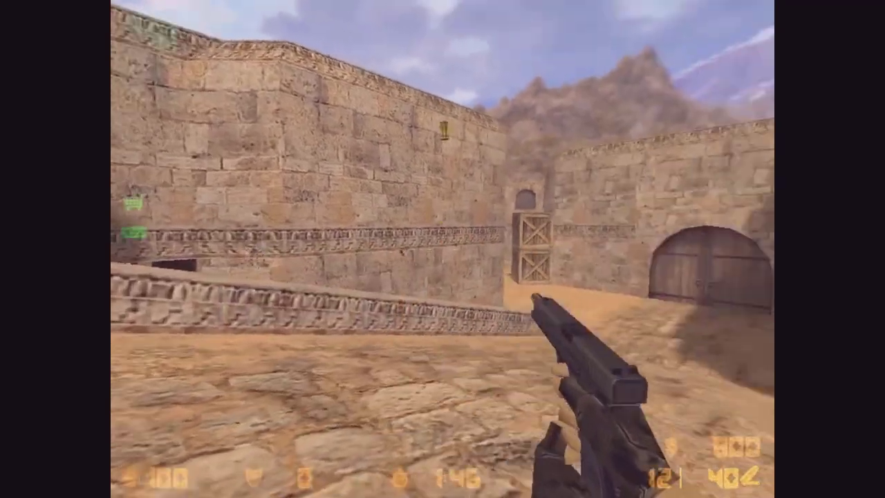
pyautogui.click(442, 249)
pyautogui.click(443, 249)
pyautogui.click(442, 249)
pyautogui.click(443, 248)
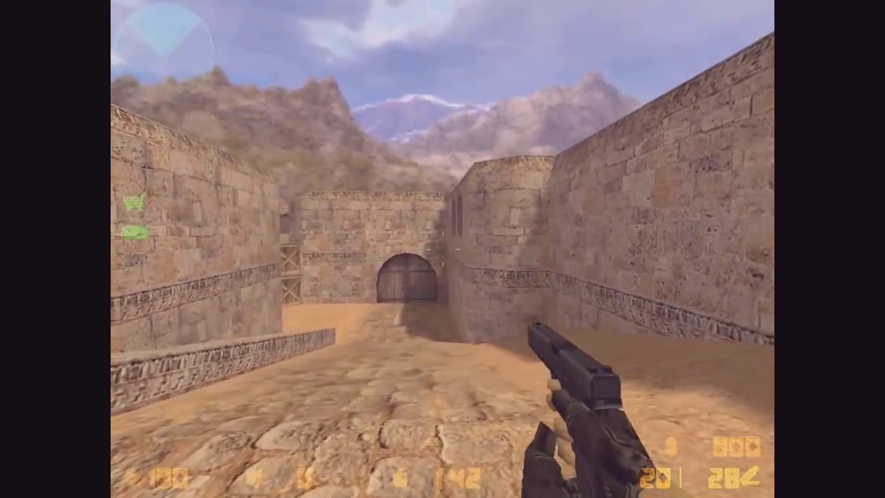
pyautogui.click(443, 249)
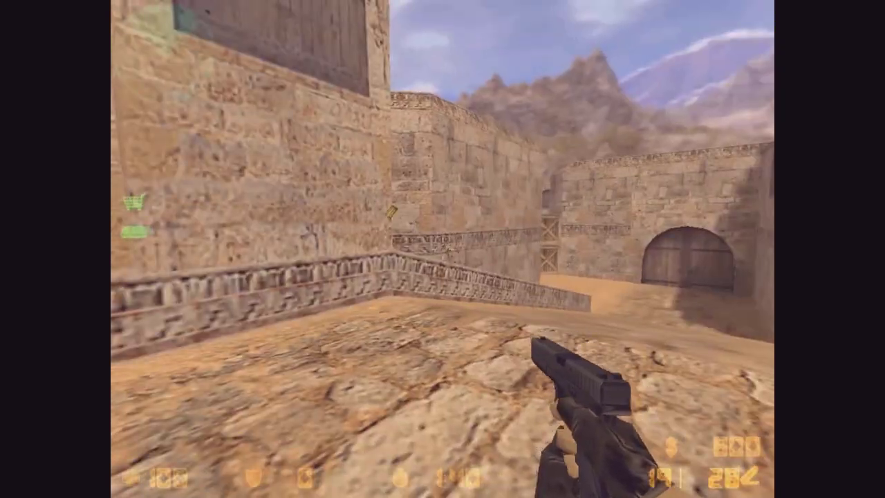
# - View the scoreboard, close the console and server browser, and quit the game
pyautogui.press('Tab')
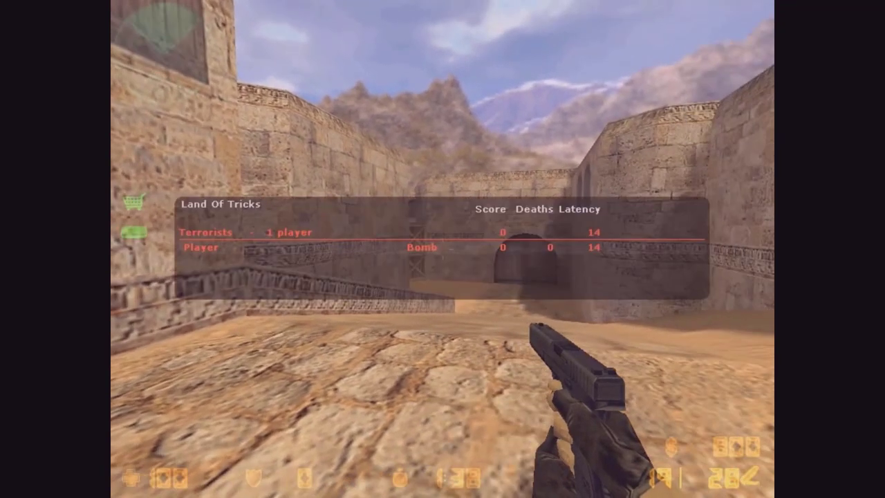
pyautogui.press('`')
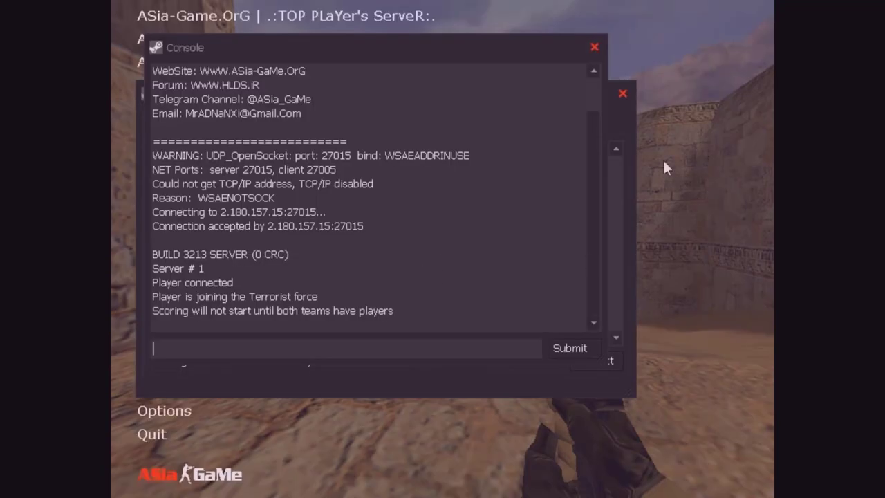
pyautogui.click(594, 47)
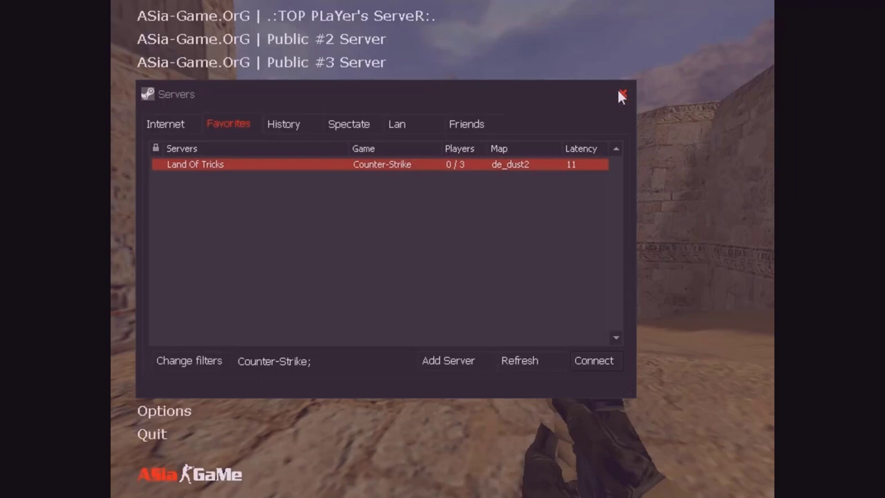
pyautogui.click(620, 92)
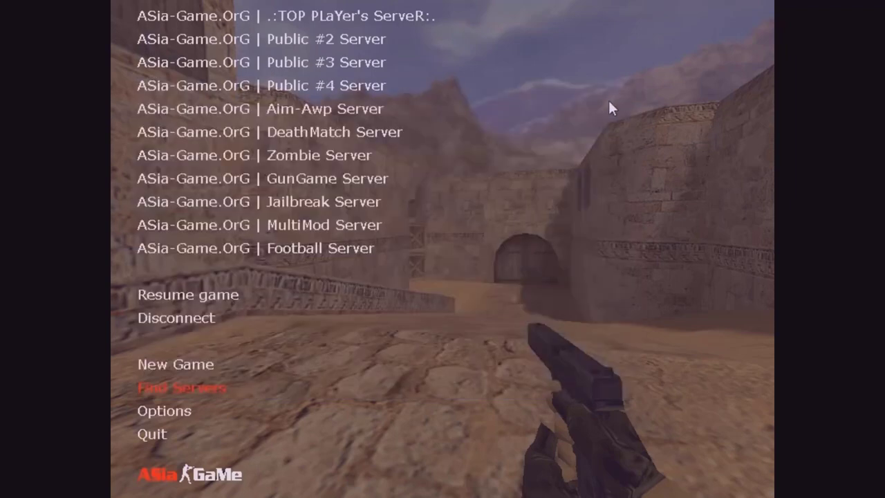
pyautogui.click(156, 435)
pyautogui.click(408, 269)
# - Dismiss the Start menu and minimise the Land Of Tricks server window and Notepad notes
pyautogui.press('super')
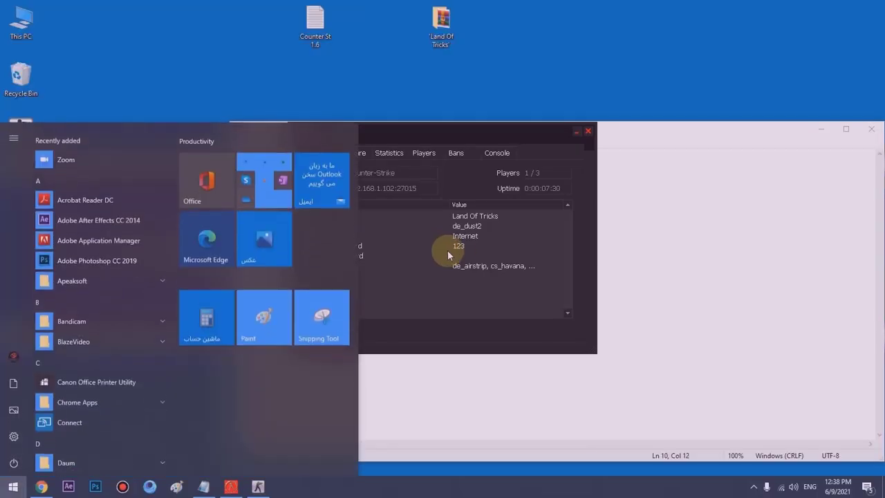
pyautogui.click(395, 131)
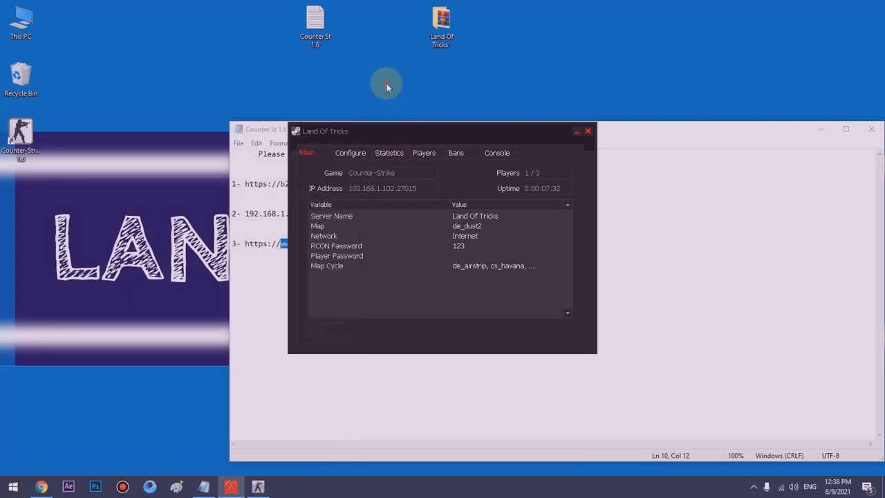
pyautogui.click(576, 130)
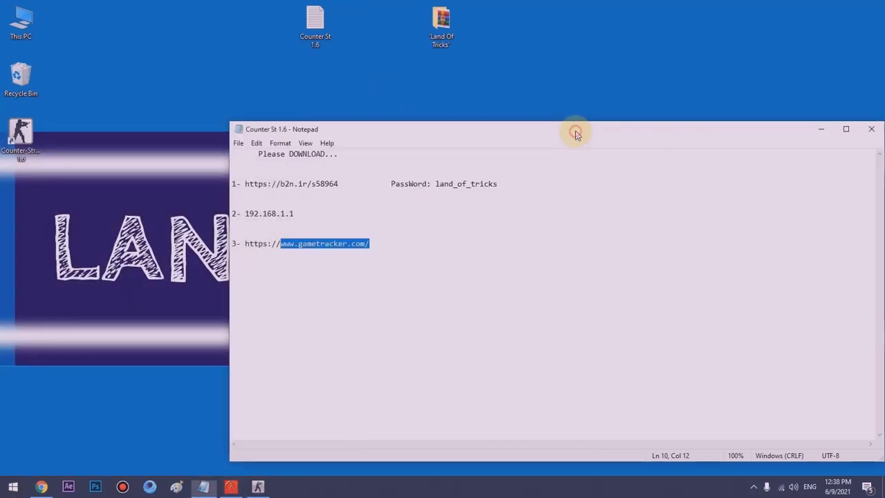
pyautogui.click(821, 129)
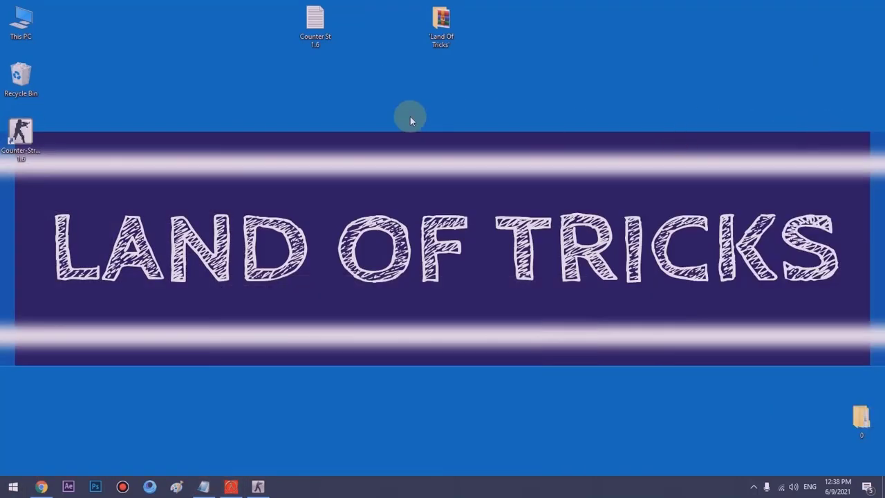
pyautogui.click(80, 318)
pyautogui.click(696, 306)
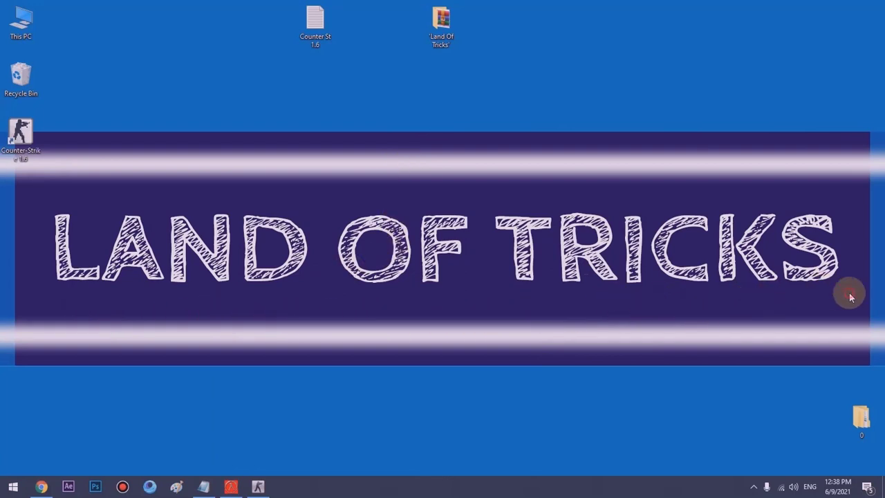